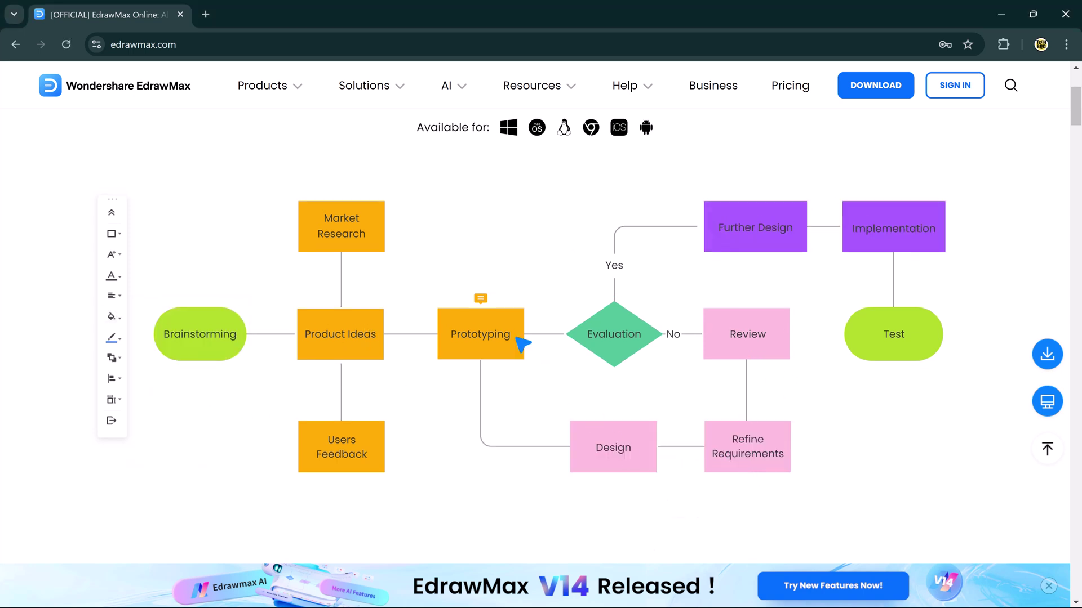
Dismiss the V14 release banner and review the EdrawMax homepage's sections on AI-powered diagramming and diagram types
left_click(1048, 586)
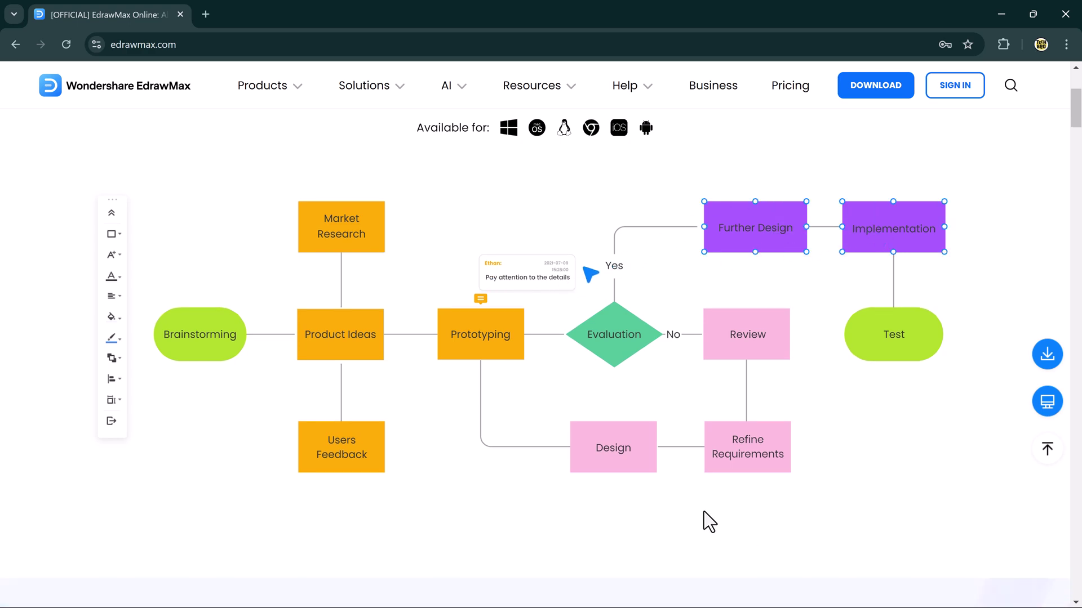
scroll(704, 511, "down", 5)
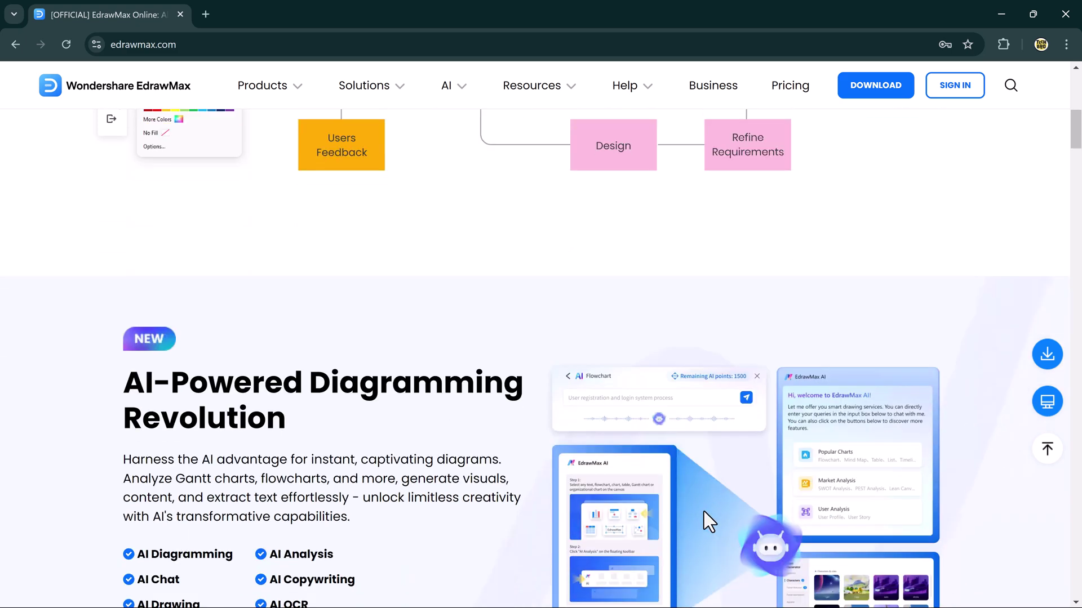
scroll(704, 511, "down", 3)
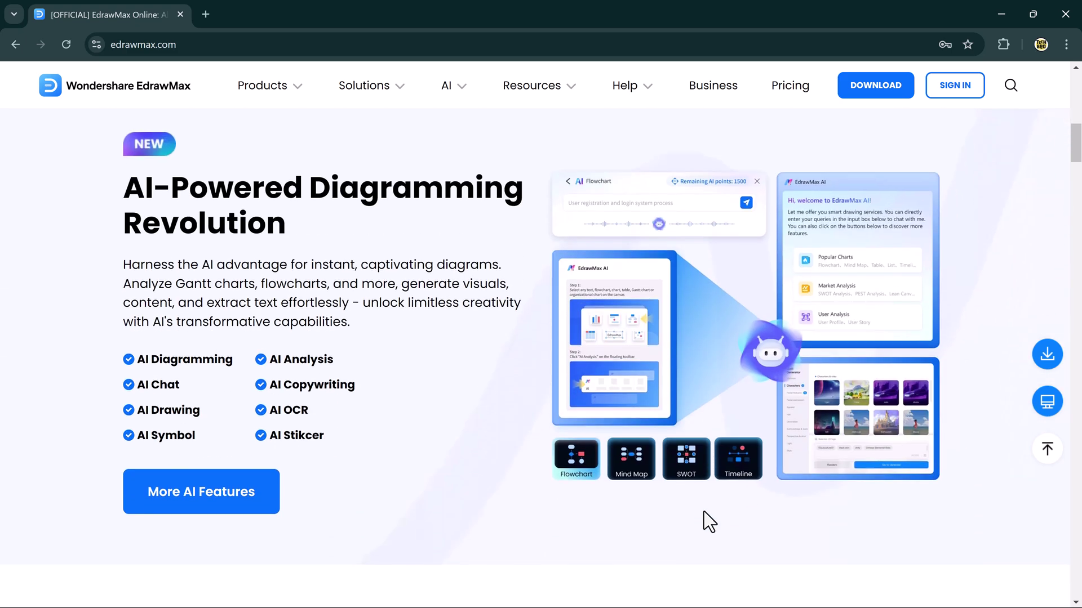
scroll(704, 512, "down", 3)
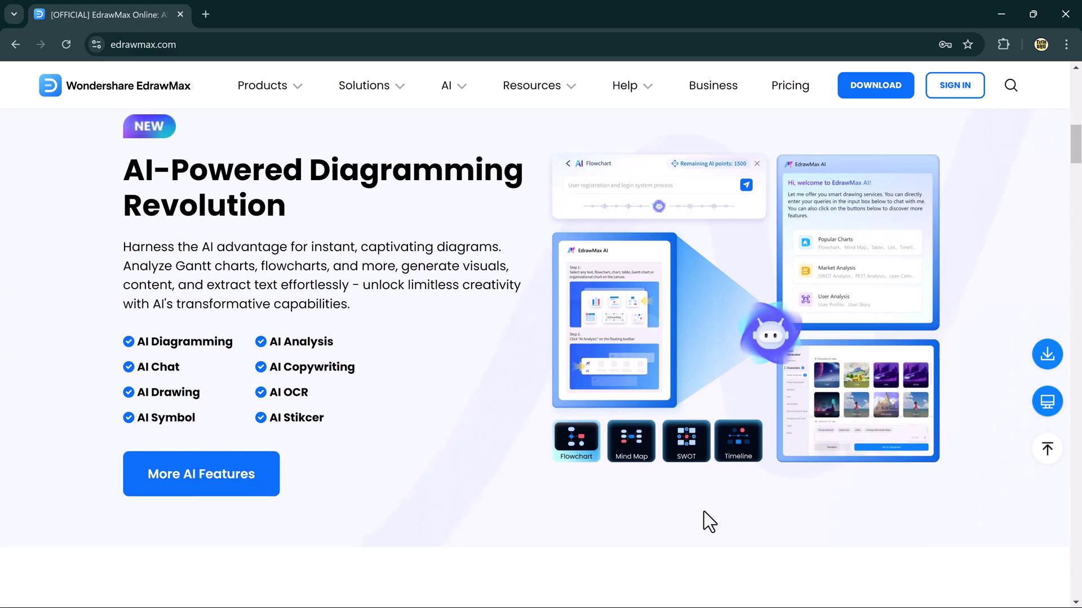
scroll(704, 512, "down", 6)
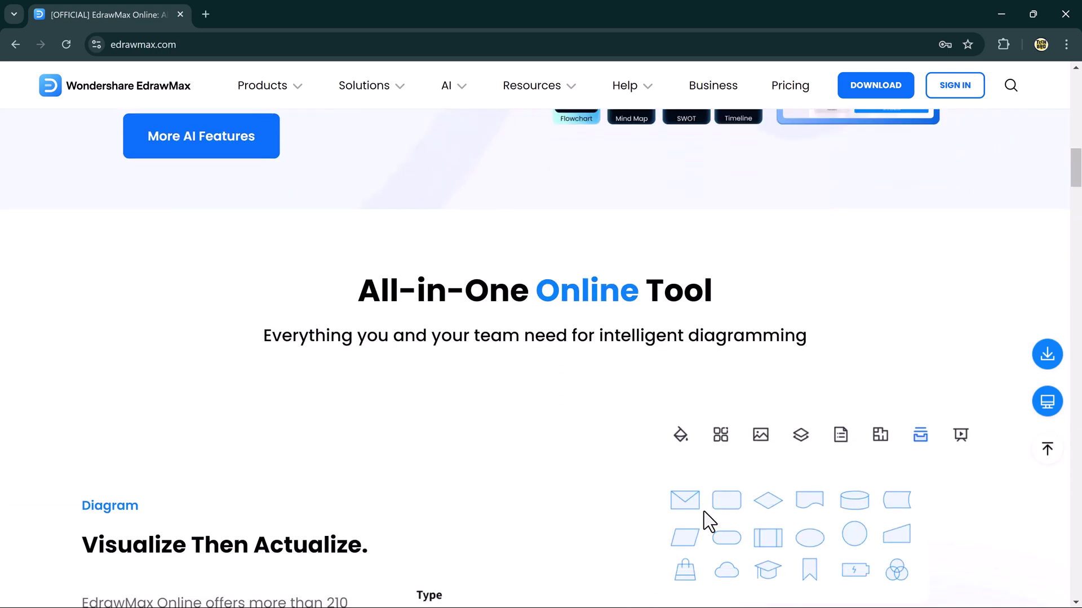
scroll(704, 511, "down", 7)
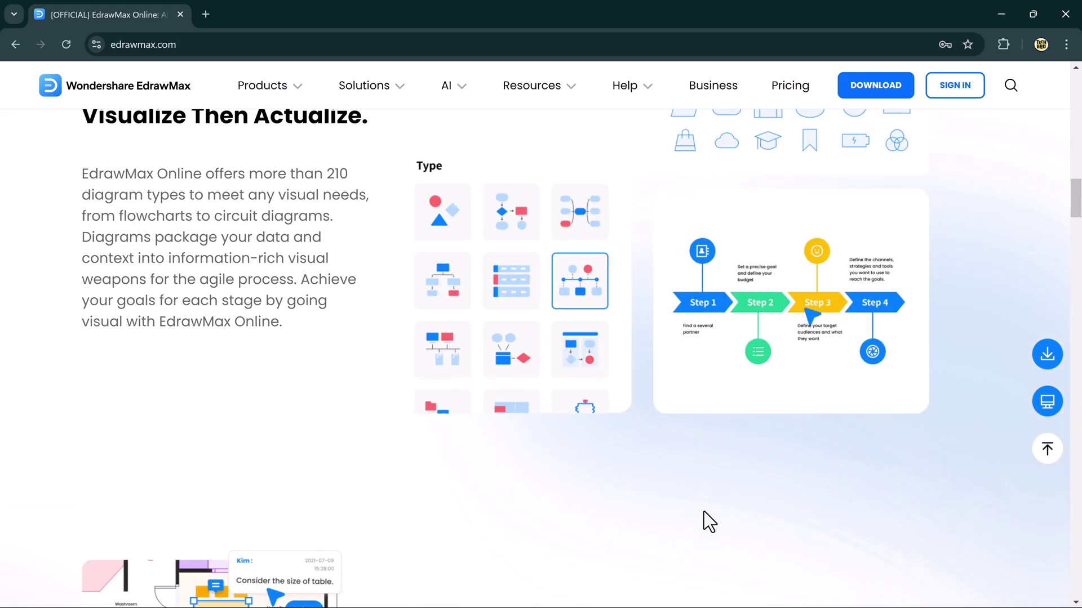
scroll(693, 374, "up", 4)
scroll(675, 271, "down", 1)
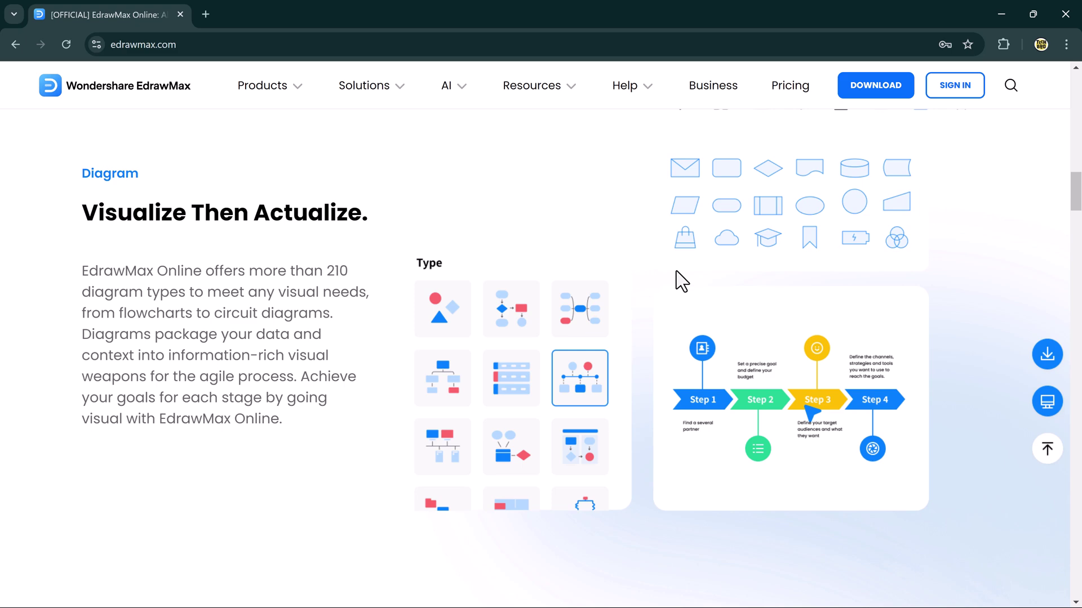
Review the homepage's teamwork, template, sharing and visual workplace sections
scroll(676, 272, "down", 7)
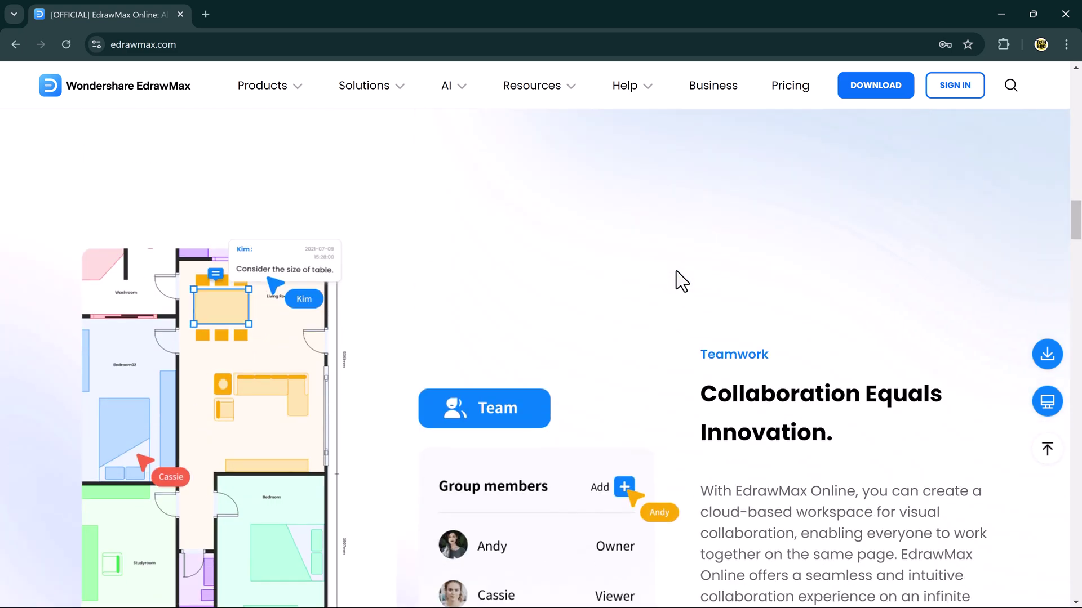
scroll(676, 272, "down", 10)
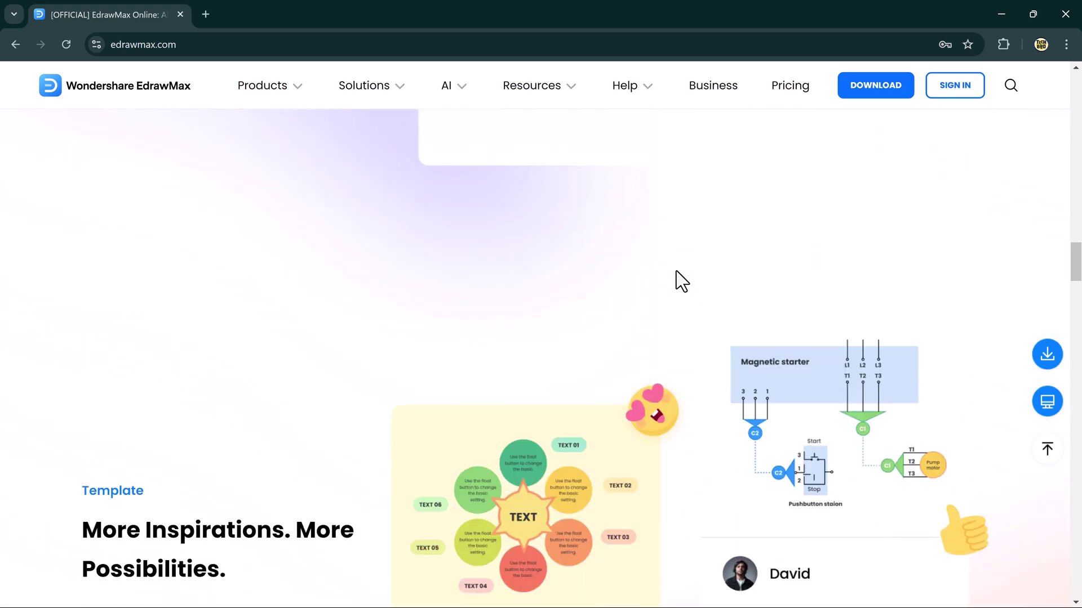
scroll(676, 272, "down", 5)
scroll(676, 271, "down", 8)
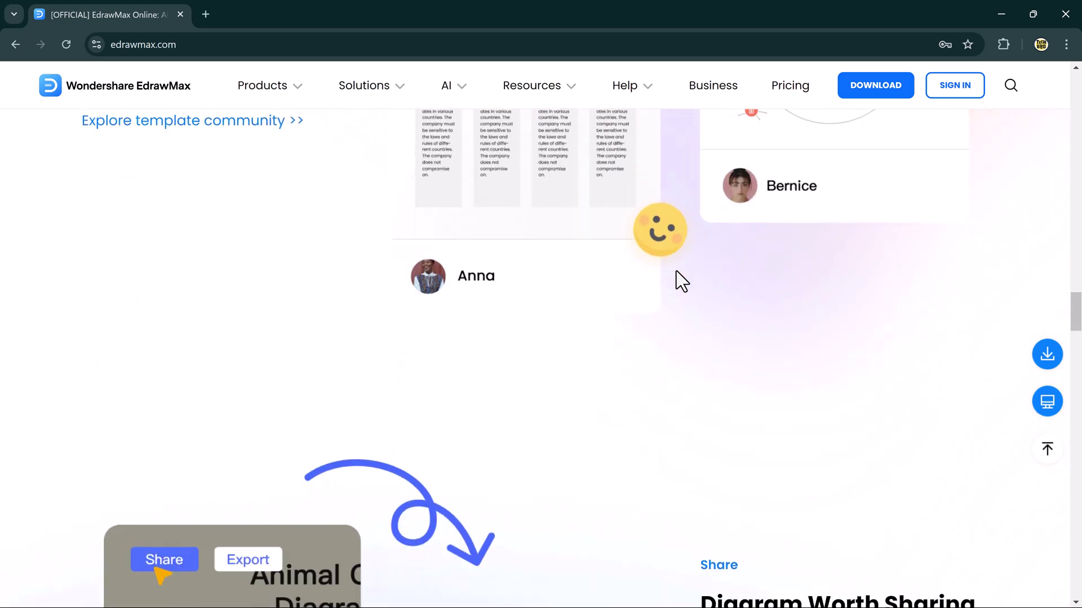
scroll(676, 271, "down", 8)
scroll(676, 272, "down", 10)
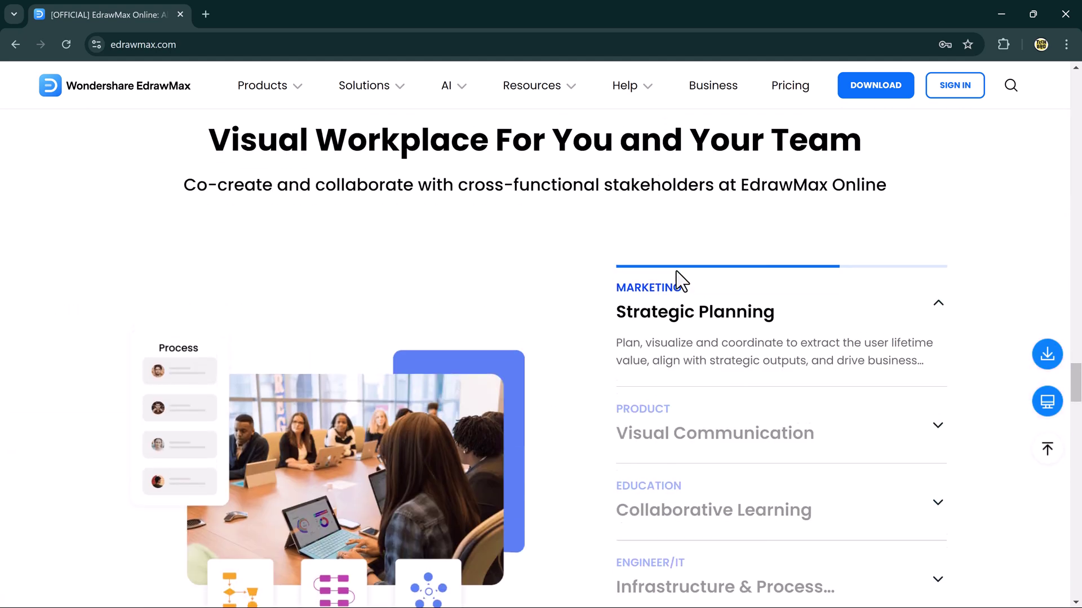
scroll(676, 272, "up", 7)
scroll(676, 272, "up", 4)
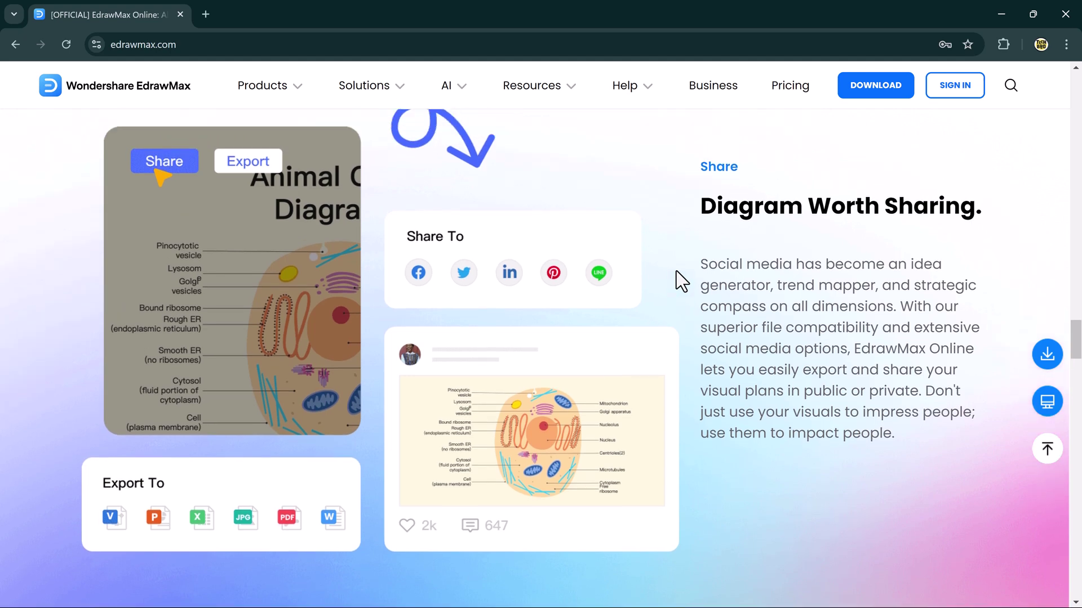
scroll(676, 271, "up", 12)
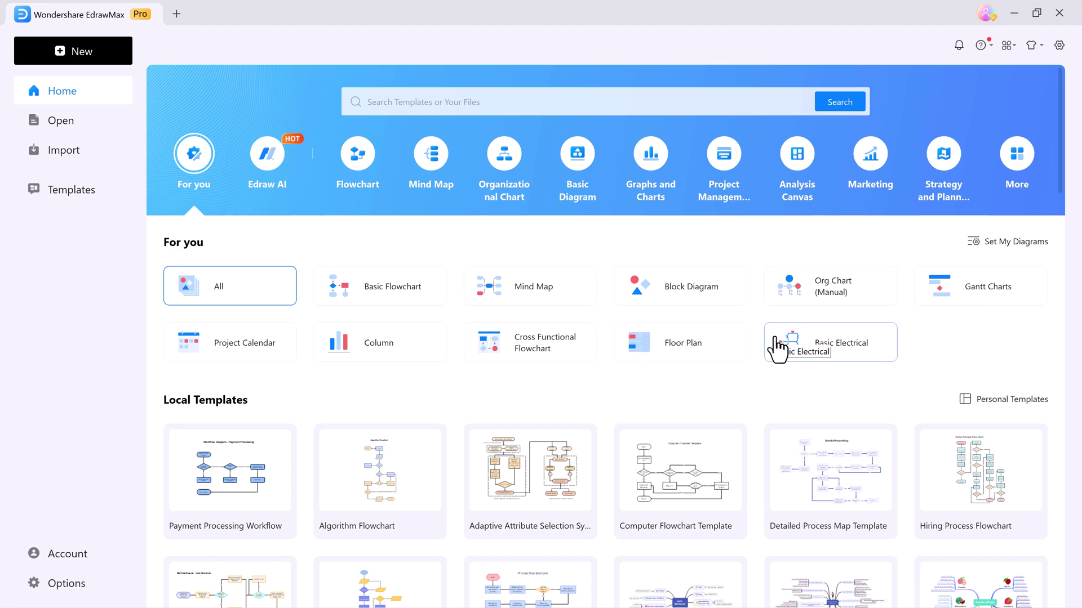
Switch to the EdrawMax desktop app and look over its local templates, recent documents and import page
scroll(777, 349, "down", 5)
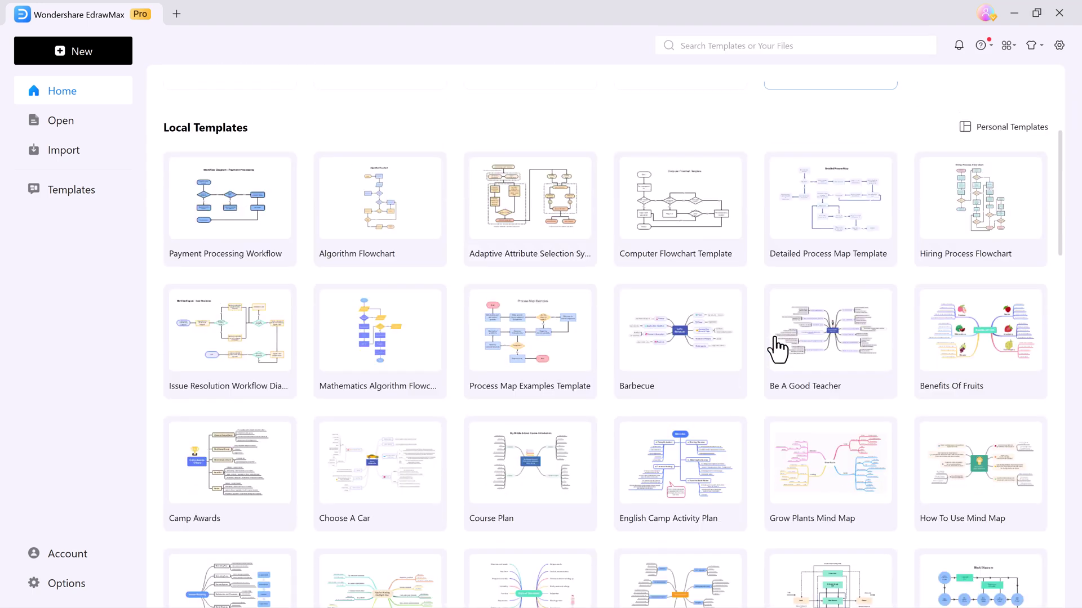
scroll(777, 350, "down", 1)
left_click(59, 120)
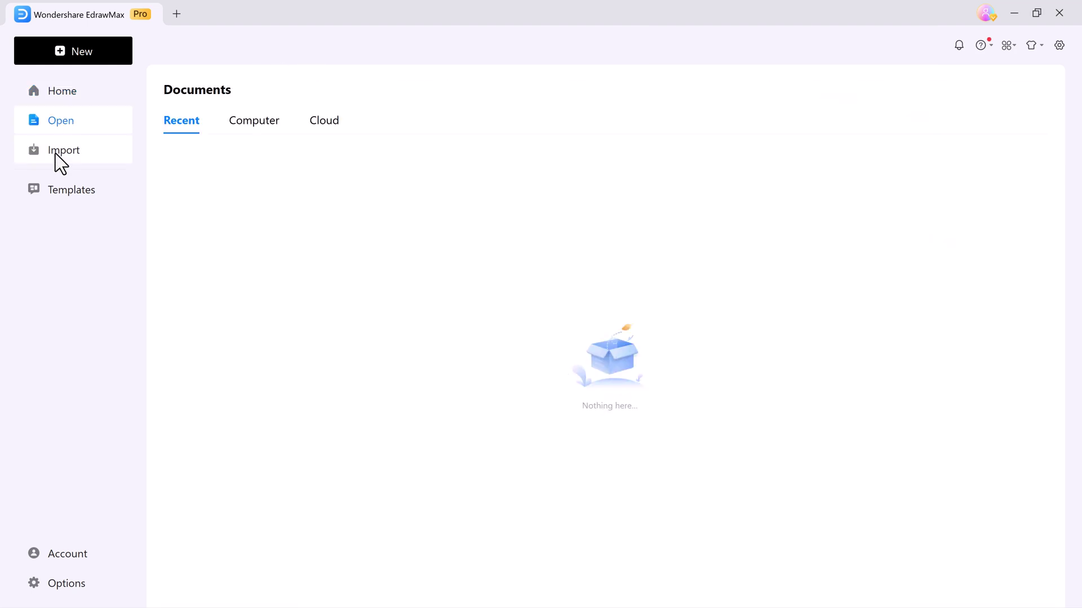
left_click(55, 153)
Browse the online template gallery covering all diagram categories
left_click(54, 189)
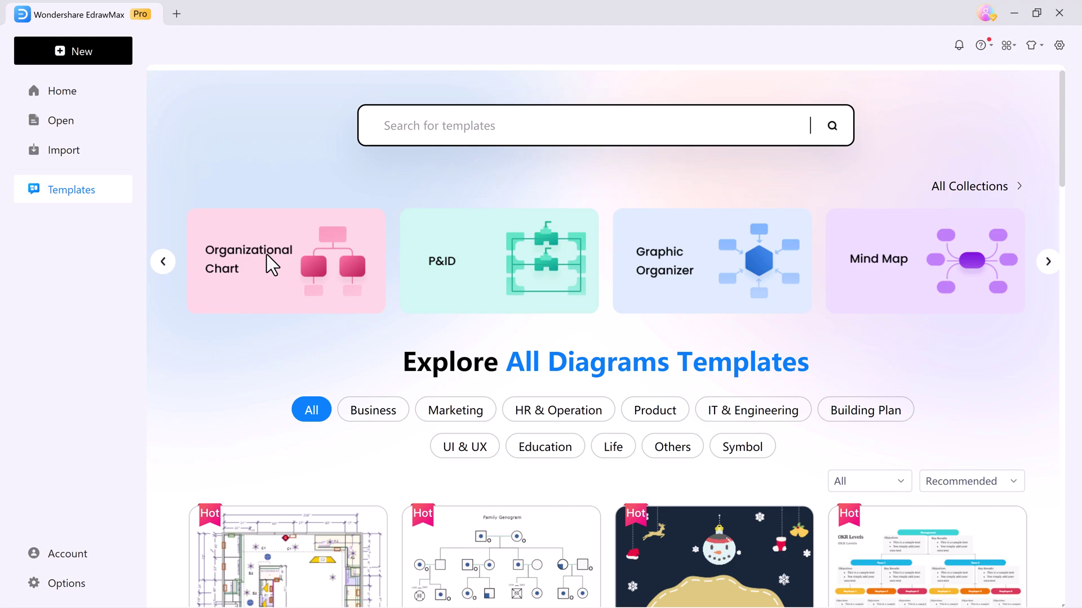
scroll(429, 235, "down", 6)
scroll(427, 235, "down", 8)
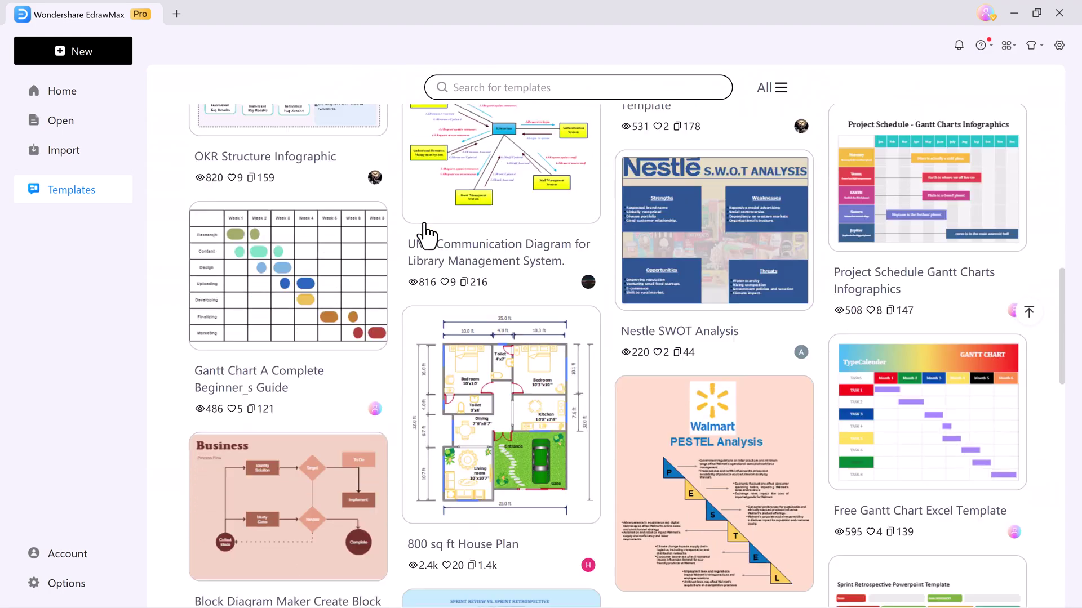
scroll(427, 234, "down", 8)
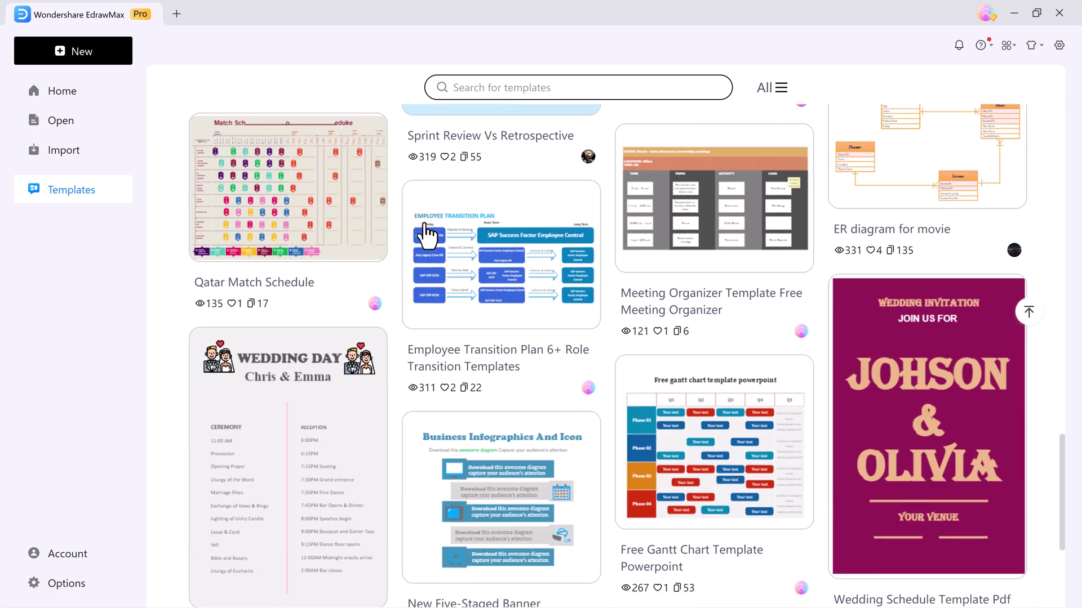
scroll(428, 234, "down", 4)
scroll(428, 235, "up", 6)
scroll(427, 234, "up", 5)
scroll(428, 234, "up", 15)
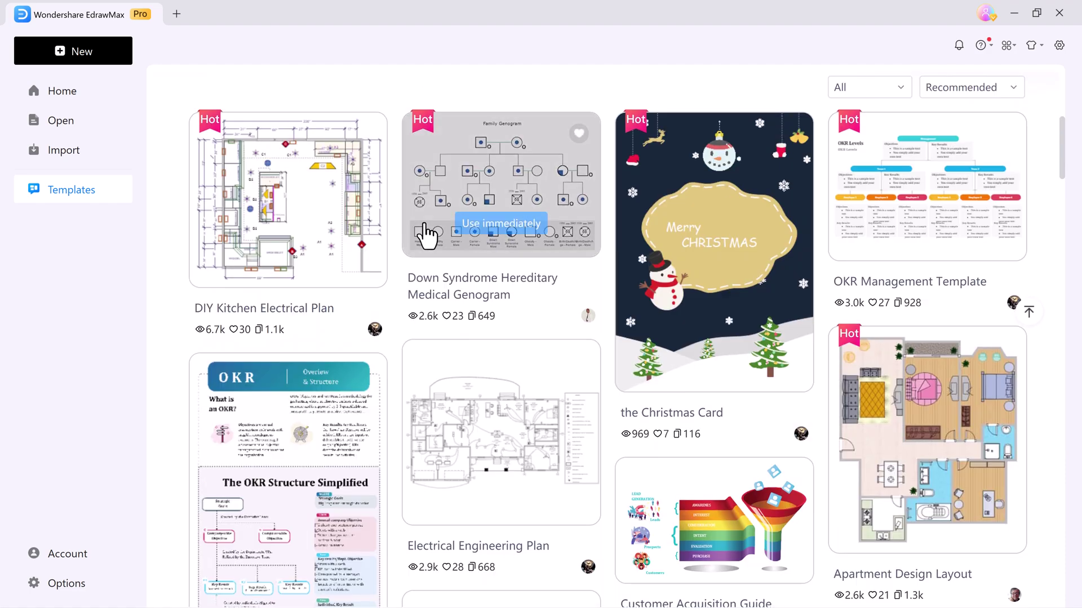
scroll(501, 185, "up", 1)
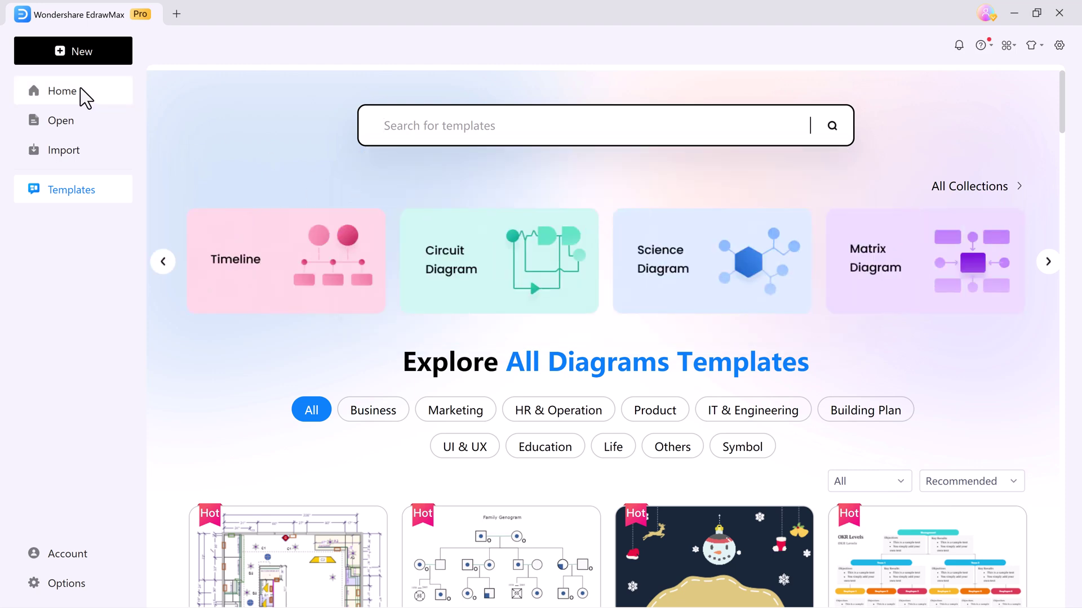
Return to the home page and start a new AI Mind Map drawing from the Edraw AI category
left_click(81, 90)
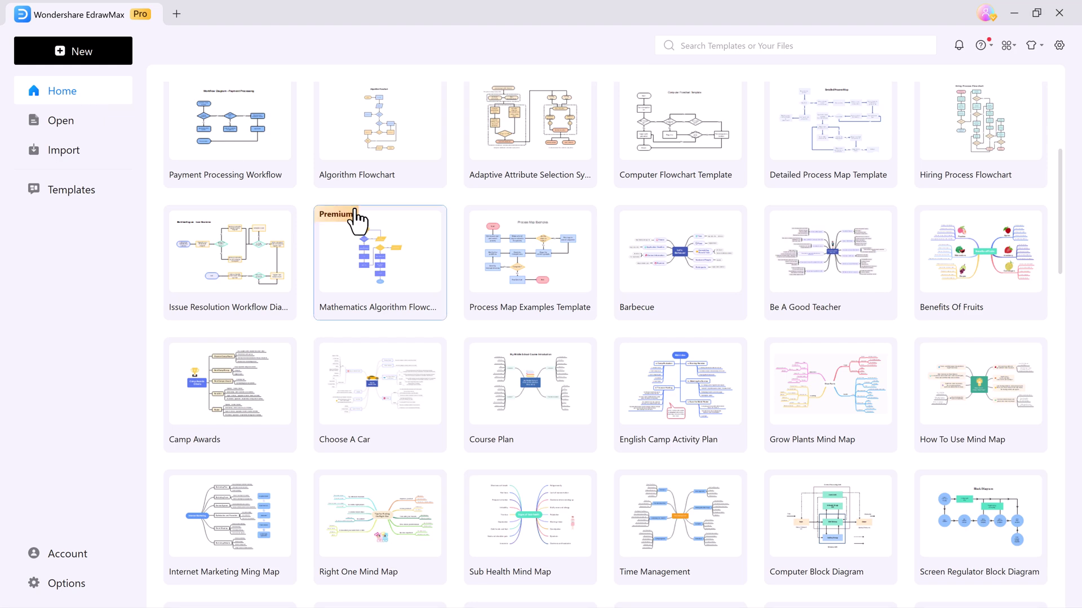
scroll(352, 220, "up", 6)
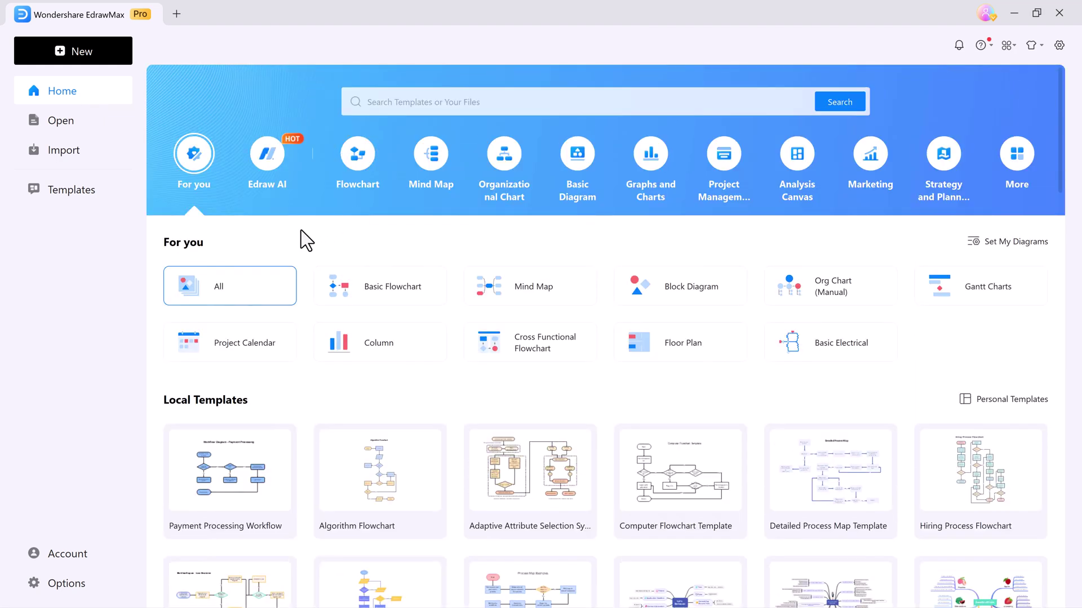
left_click(248, 174)
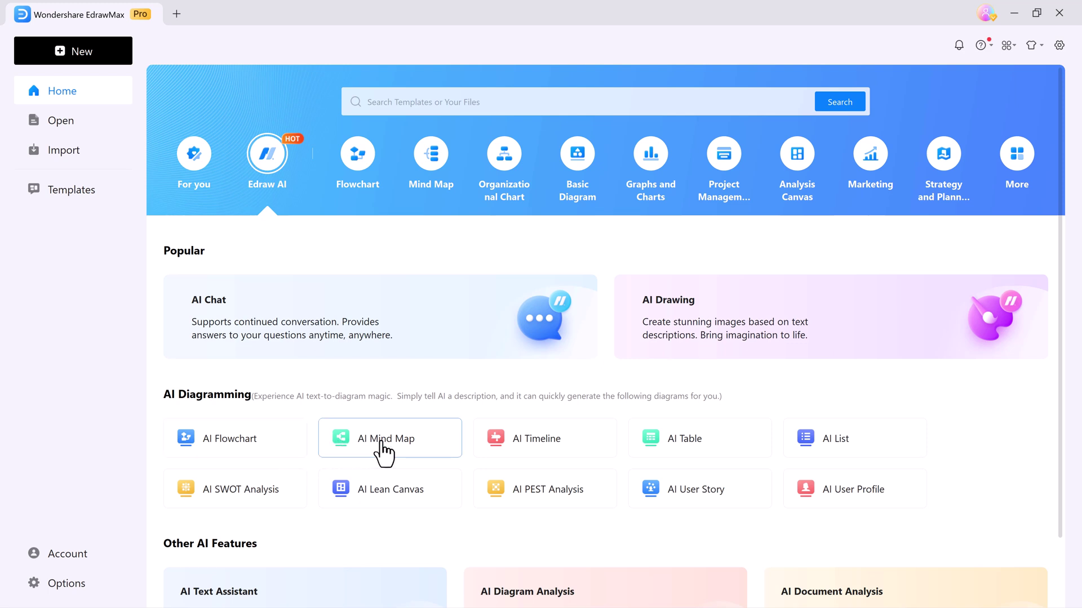
left_click(381, 445)
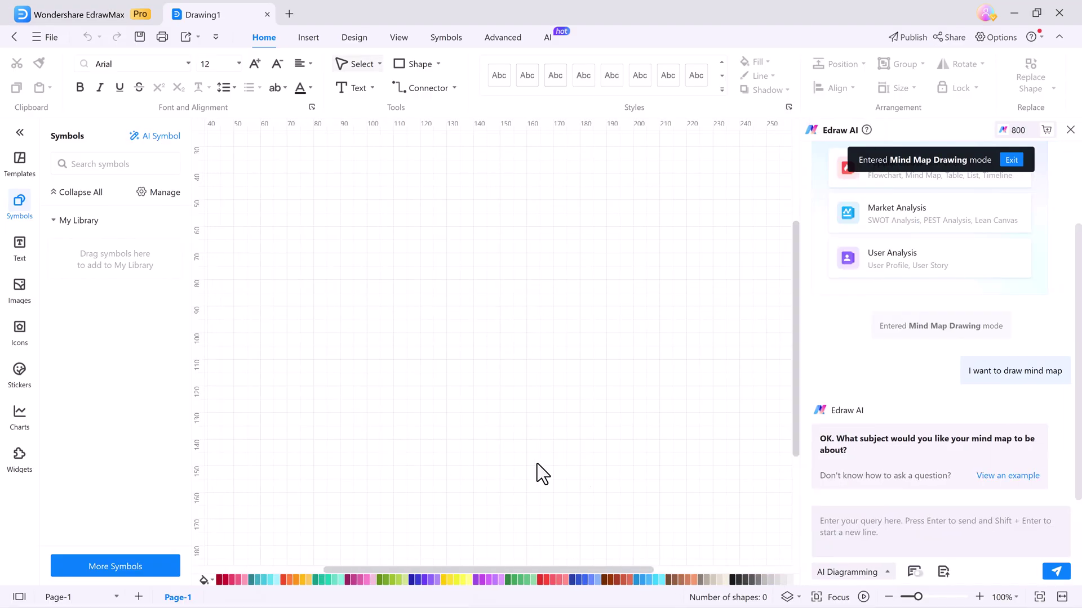
Generate a mind map with Edraw AI in Mind Map mode from the prompt "Mindmap Digital Markiting"
left_click(859, 521)
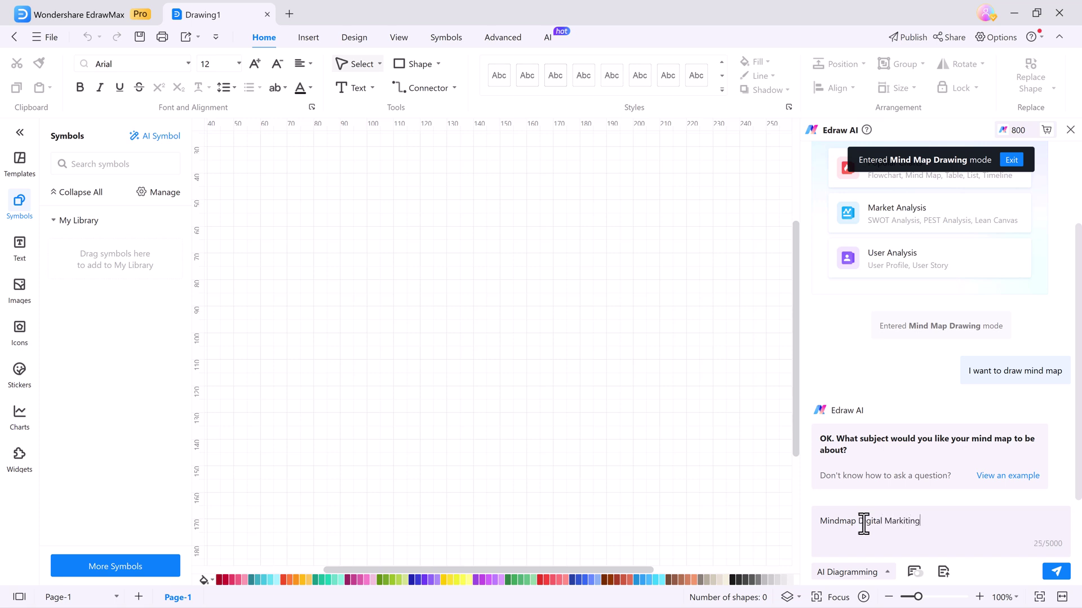
left_click(876, 574)
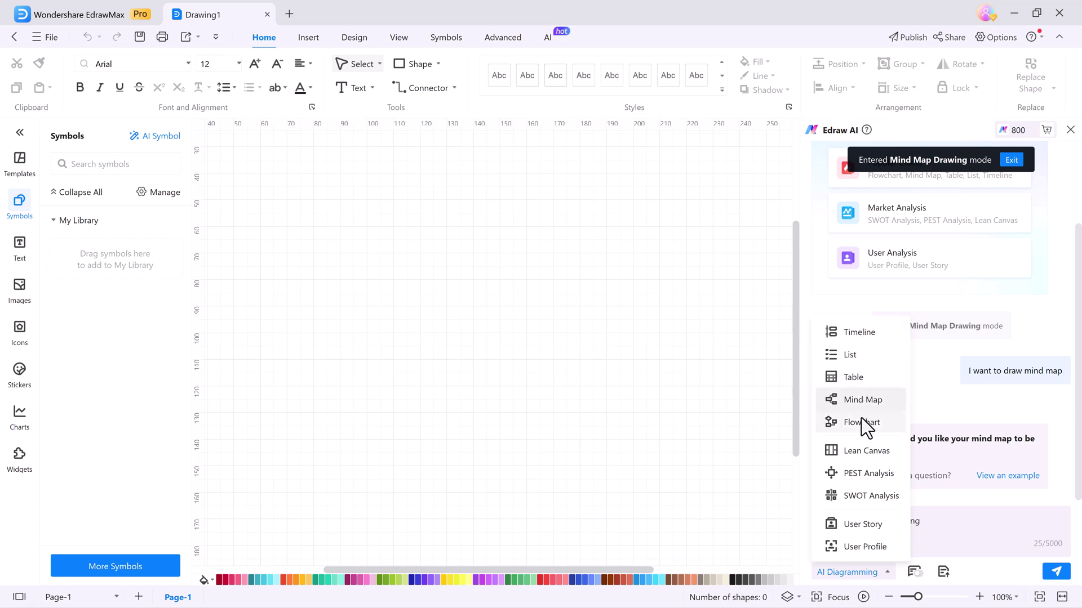
left_click(862, 401)
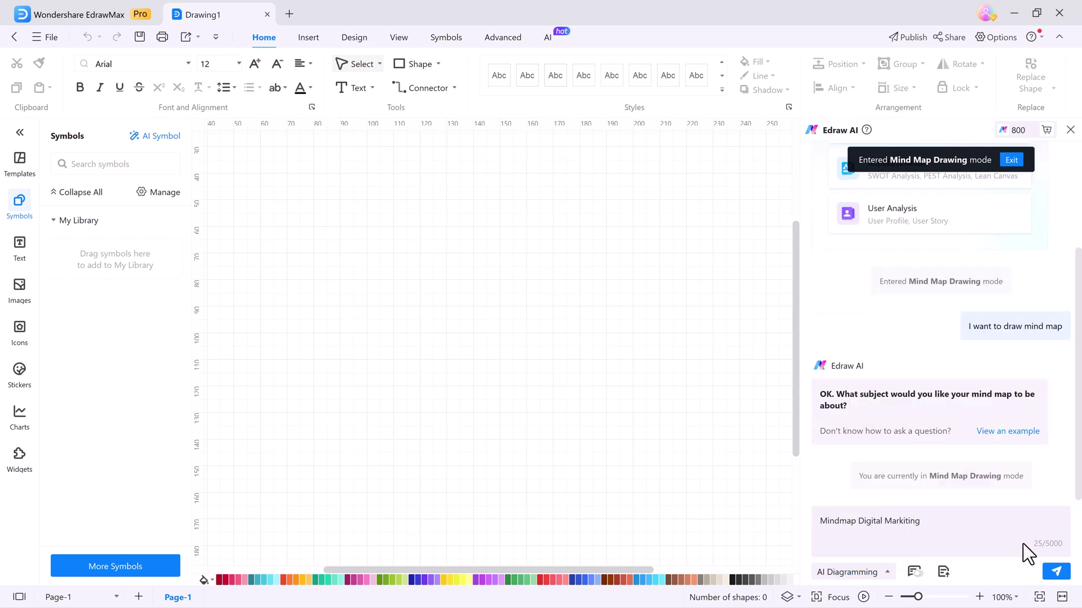
left_click(1056, 572)
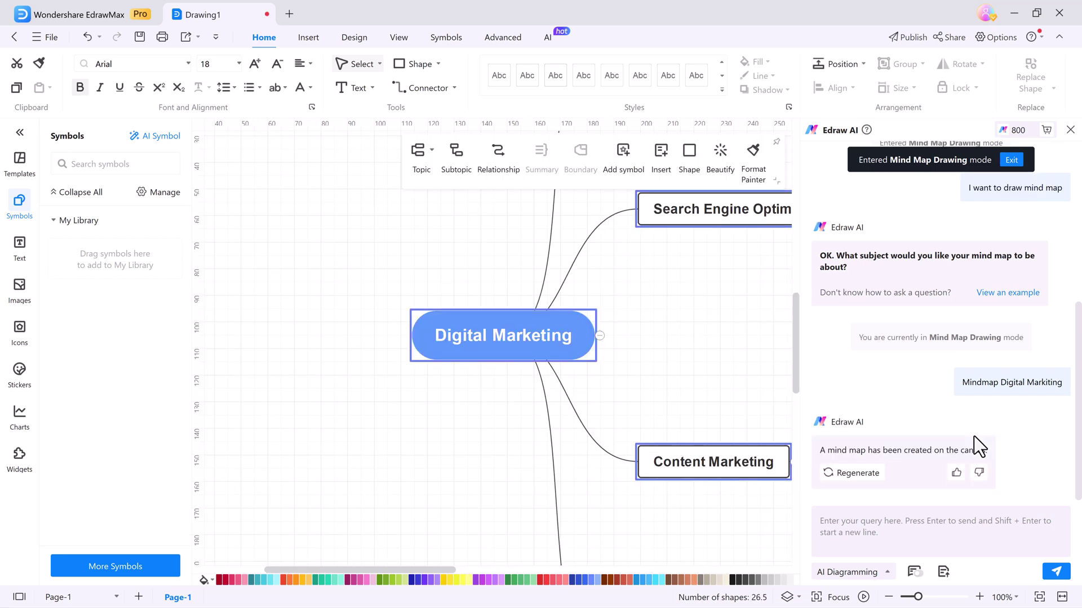
Examine the generated mind map's branches, from Search Engine Optimization through Content Marketing to Email Marketing
left_click(889, 597)
left_click(889, 597)
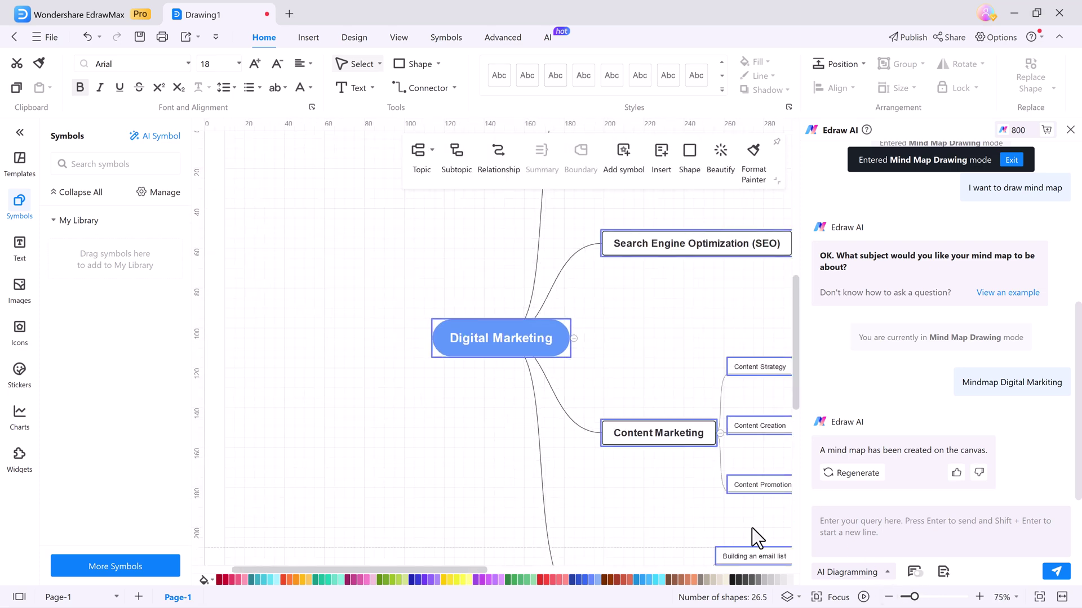
scroll(718, 481, "right", 6)
scroll(705, 471, "left", 3)
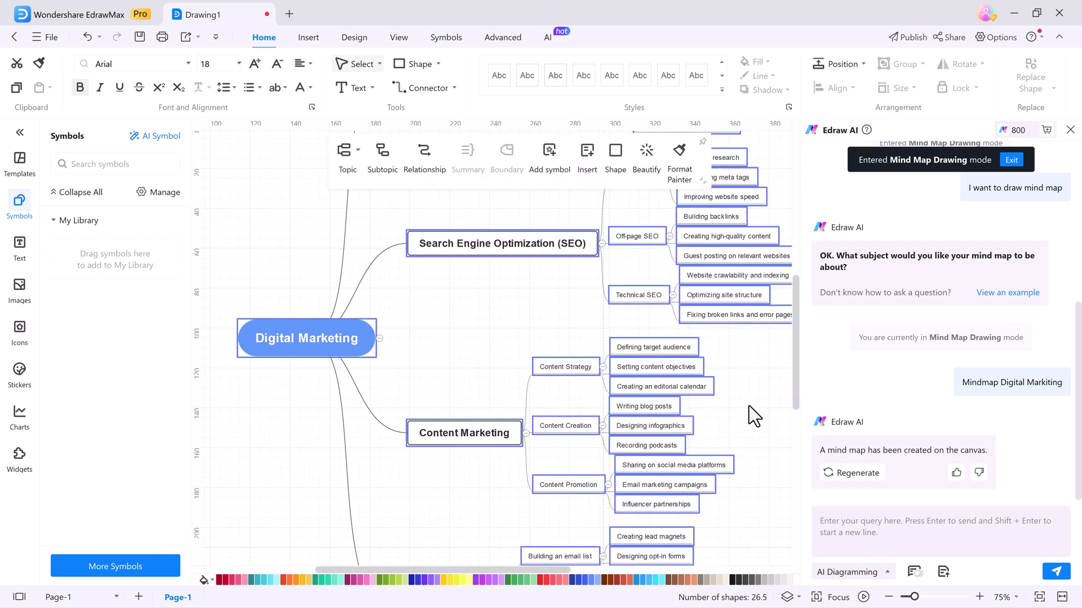
scroll(806, 394, "down", 5)
scroll(807, 403, "up", 3)
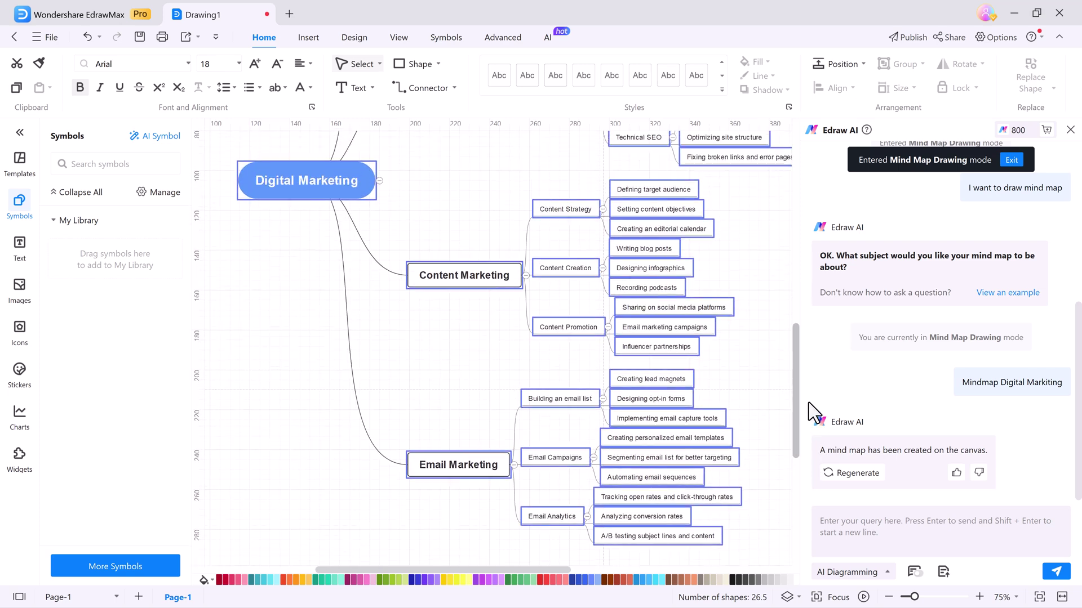
scroll(733, 372, "up", 1)
Restyle the mind map with a multicolored branch style and apply the green-toned "Pea…" theme color
left_click(654, 305)
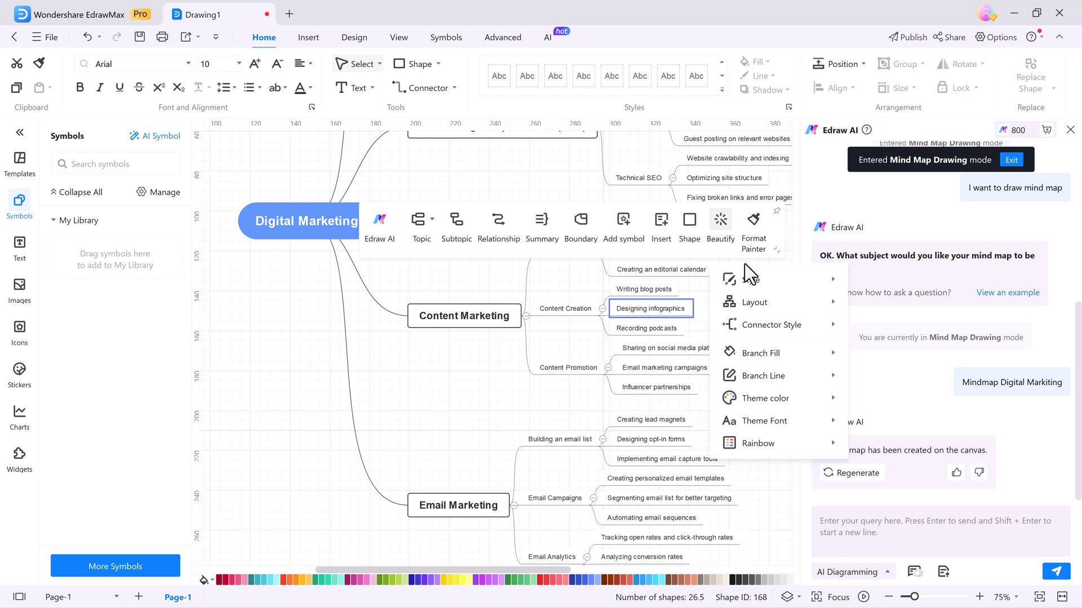
mouse_move(748, 278)
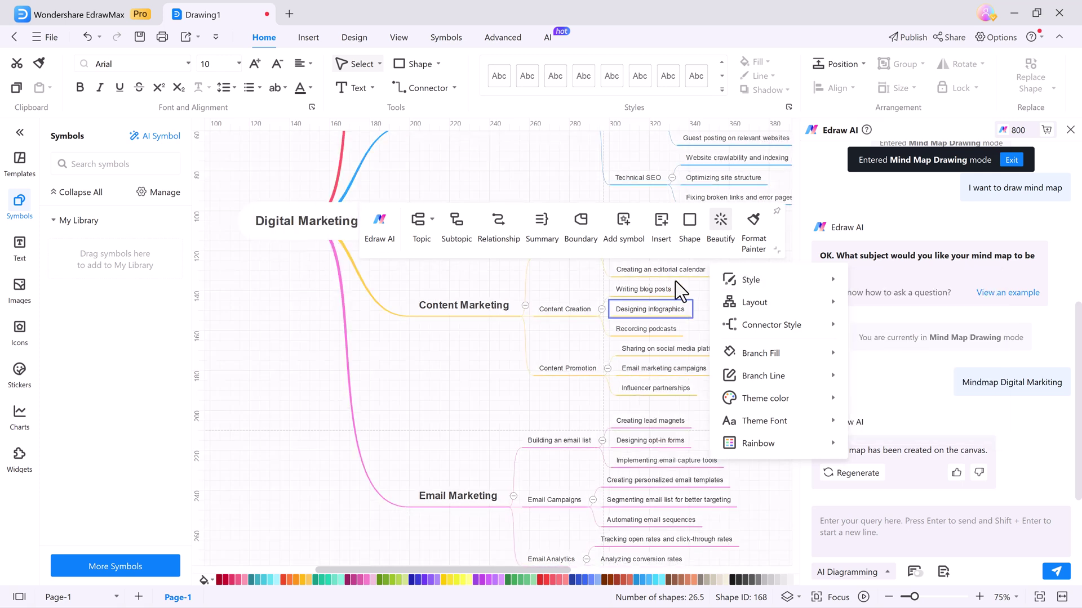
mouse_move(759, 328)
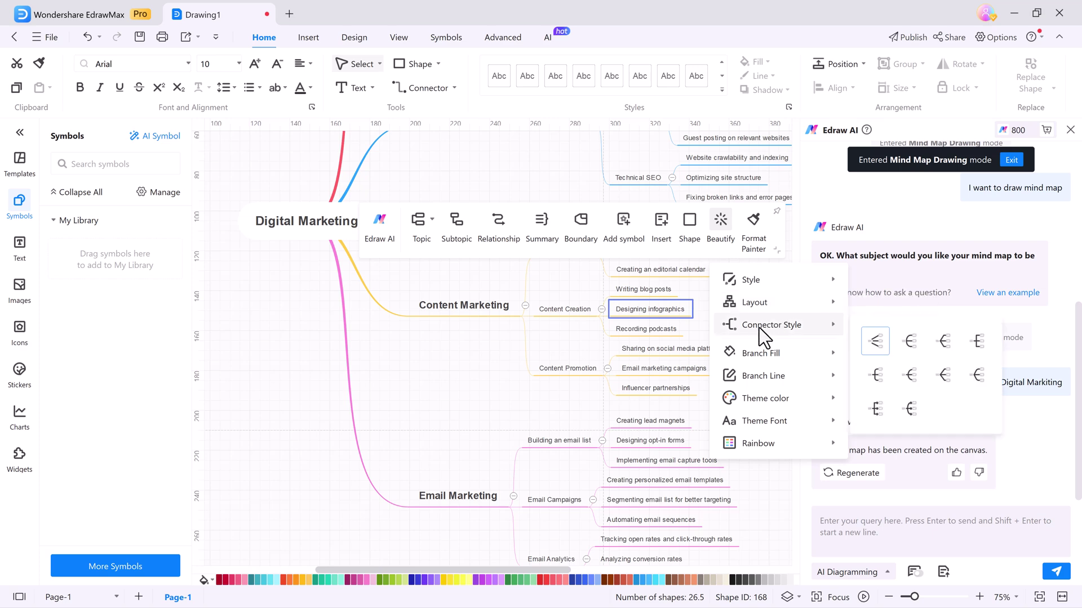
mouse_move(780, 377)
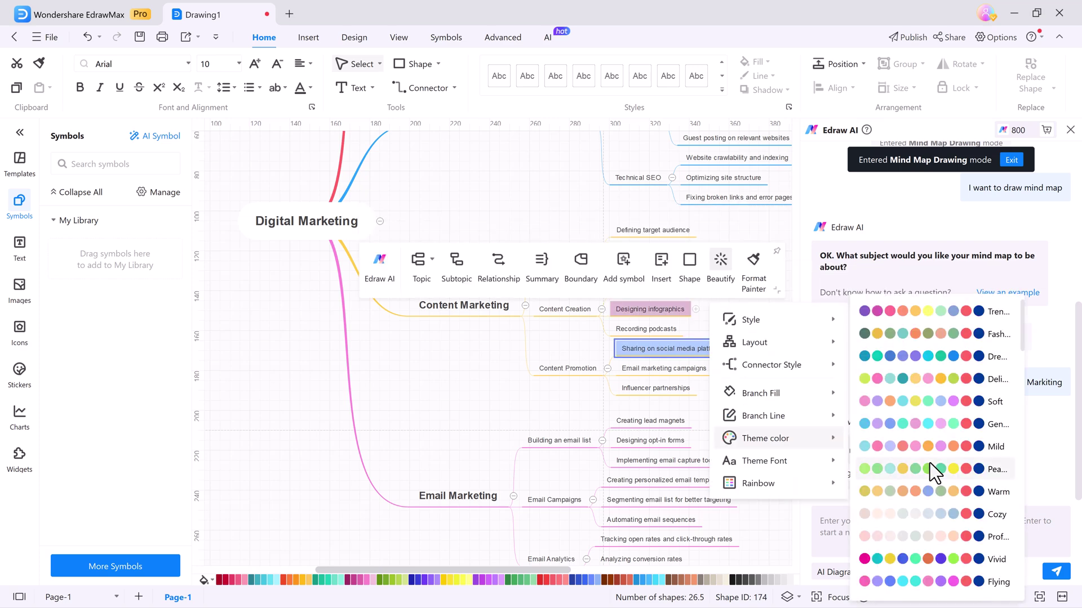
left_click(930, 464)
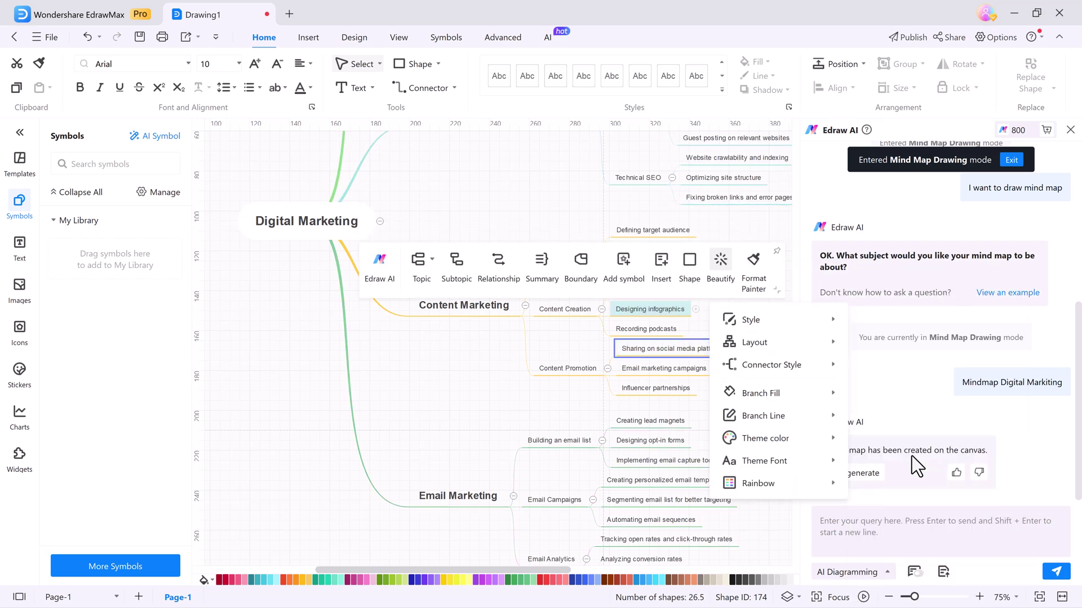
left_click(572, 339)
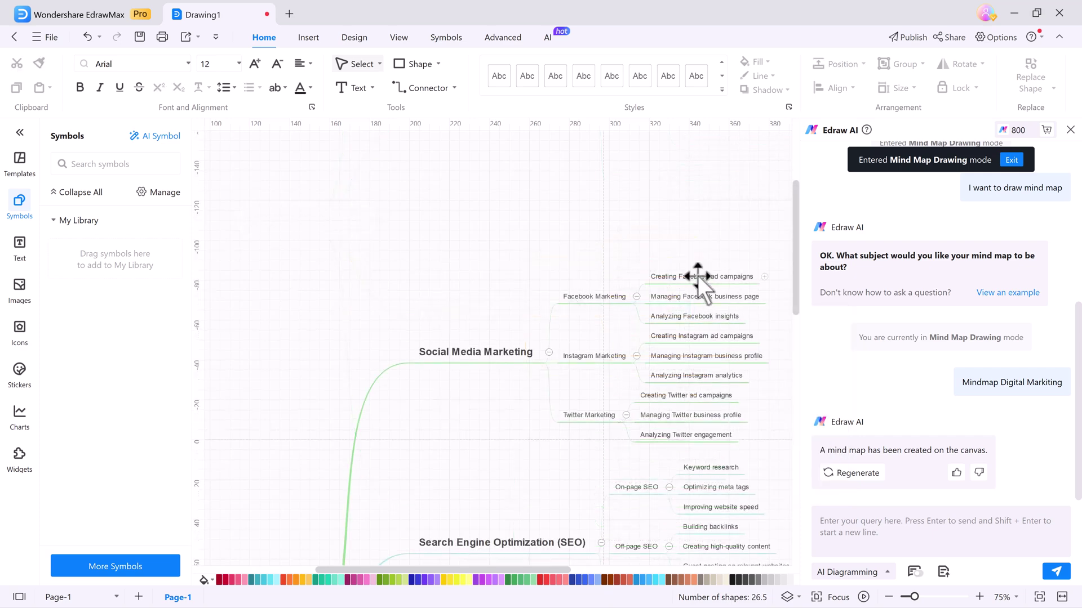
Translate the "Creating Facebook ad campaigns" topic under Facebook Marketing into Italian with Edraw AI
left_click(691, 274)
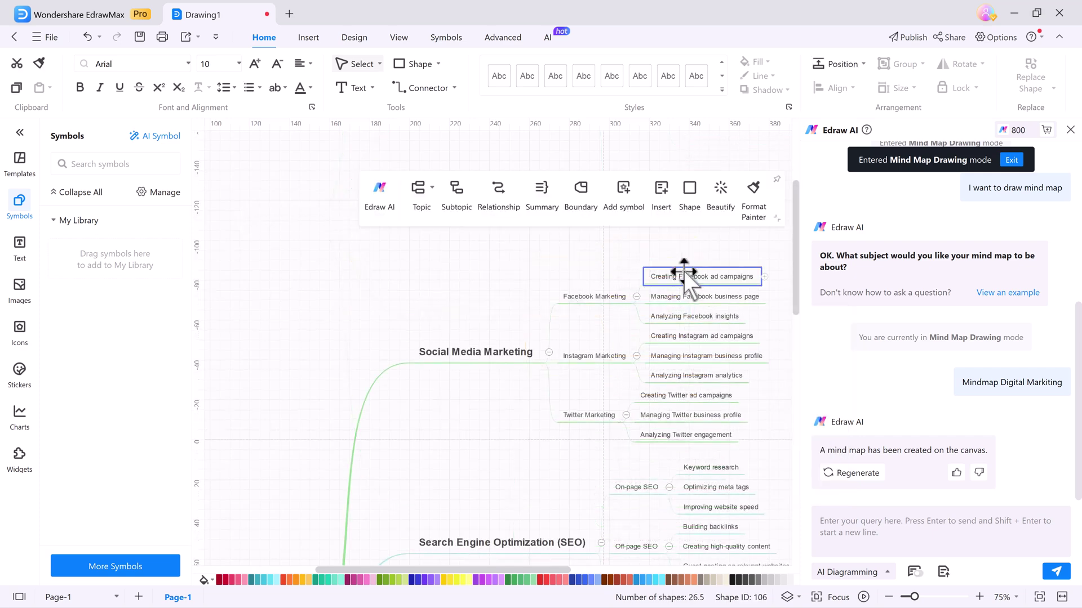
left_click(381, 204)
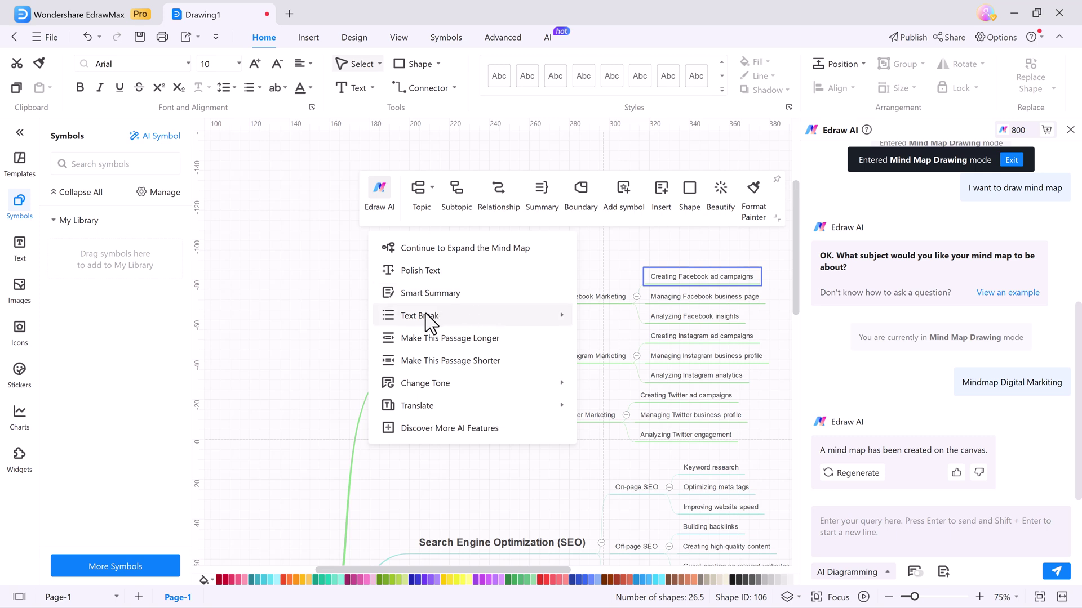
mouse_move(447, 320)
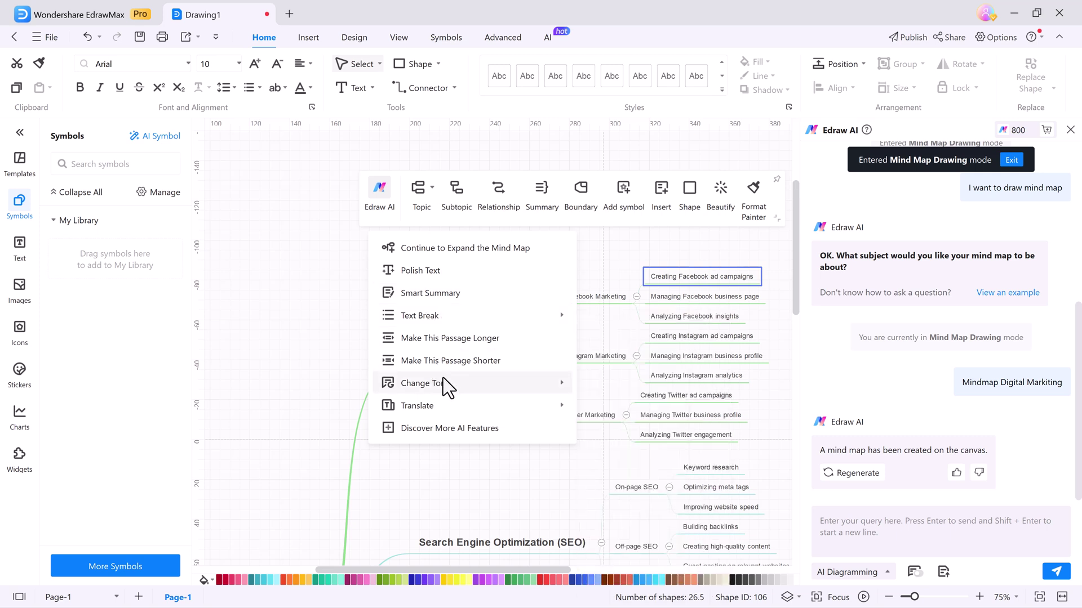
mouse_move(419, 407)
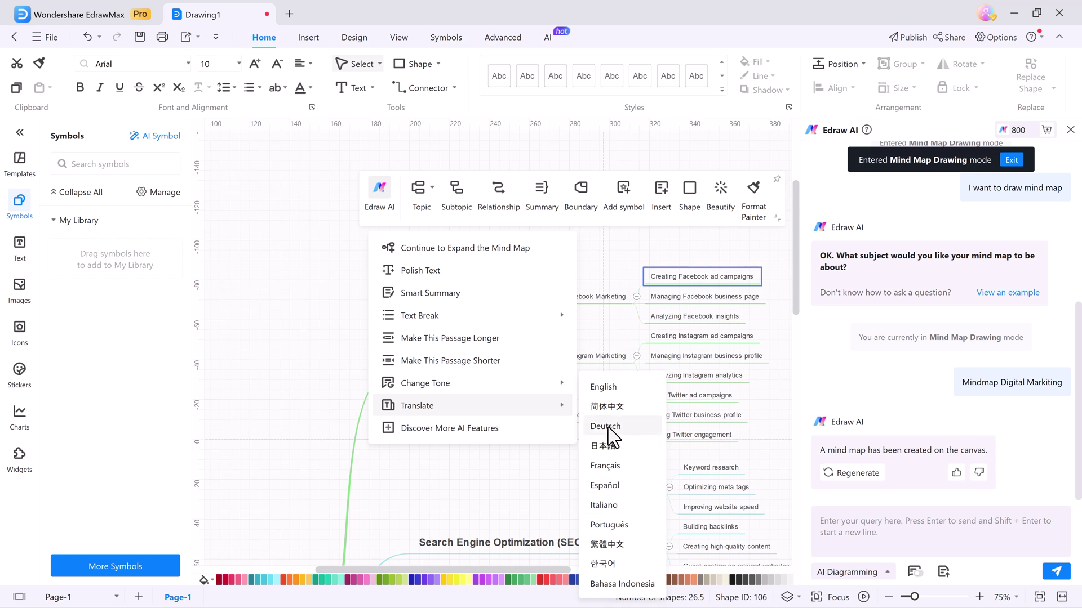
left_click(604, 505)
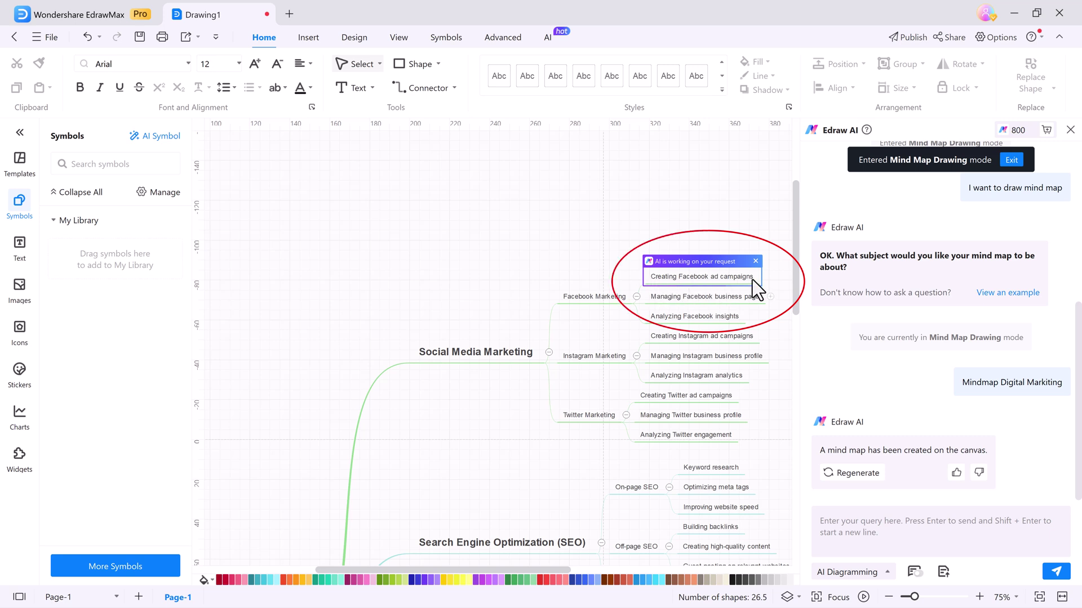
left_click(693, 276)
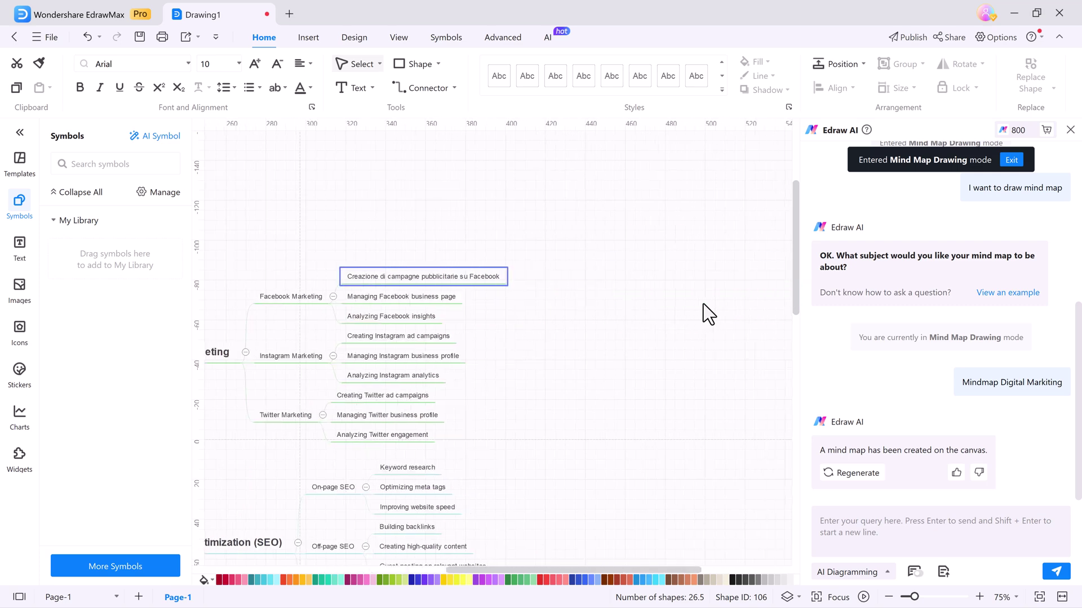
left_click(612, 289)
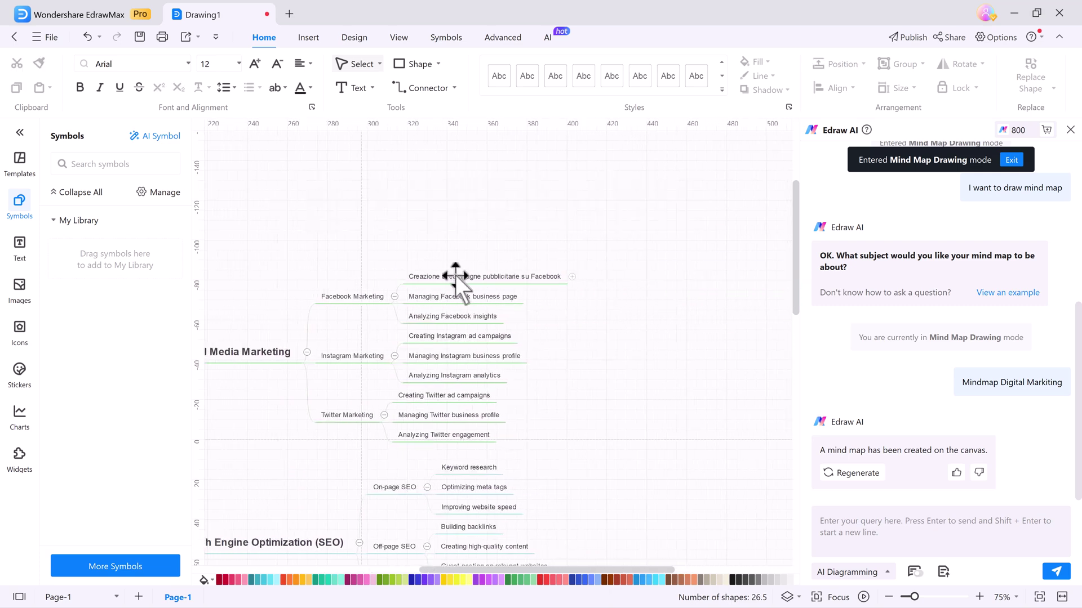
scroll(452, 278, "left", 5)
scroll(391, 210, "right", 2)
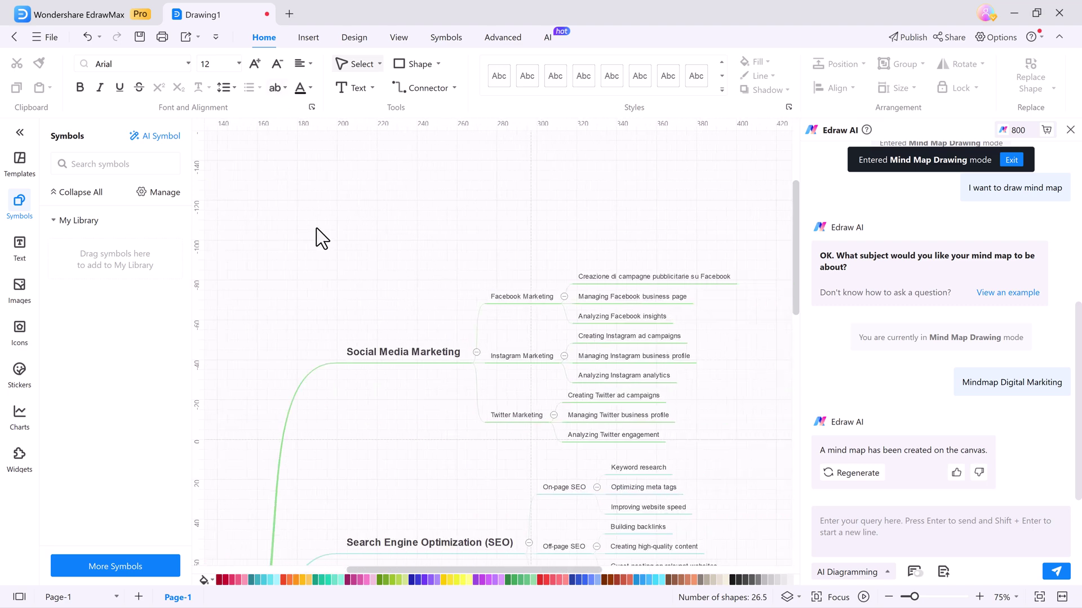
left_click(307, 37)
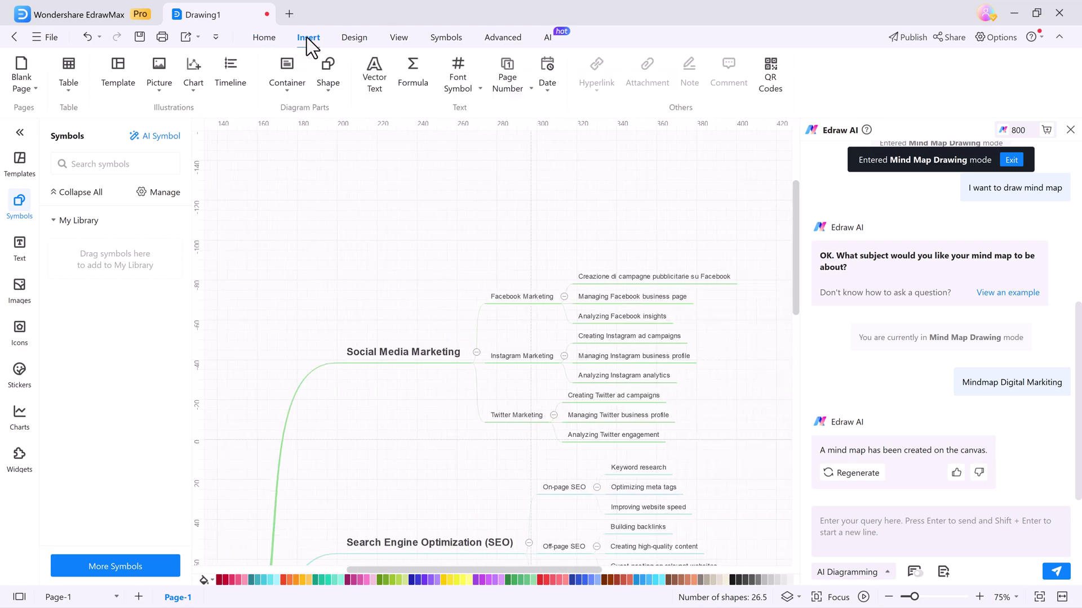
left_click(343, 39)
left_click(403, 40)
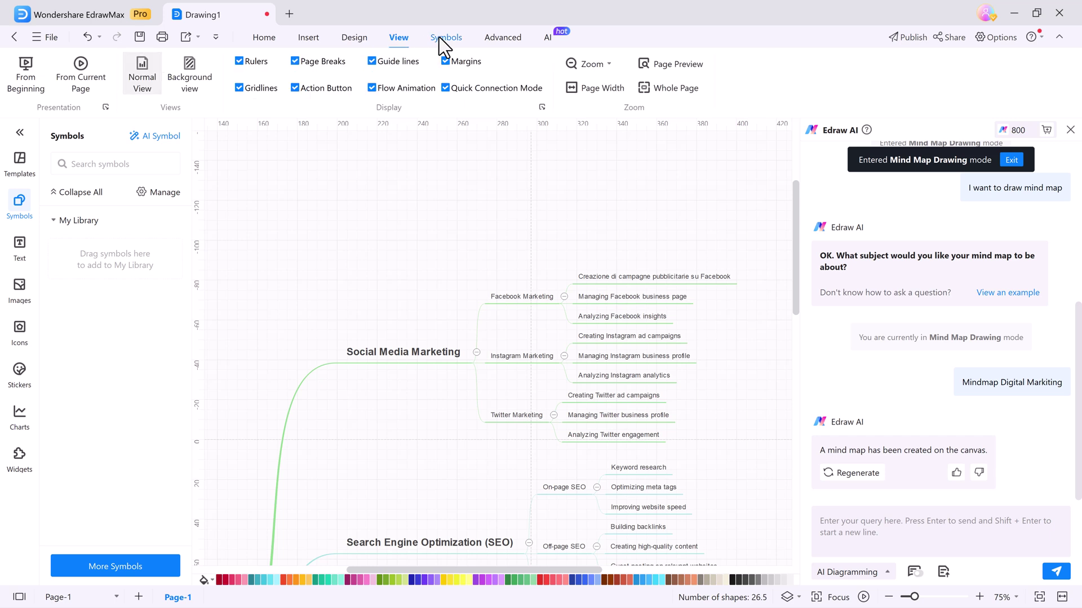
left_click(445, 40)
left_click(503, 39)
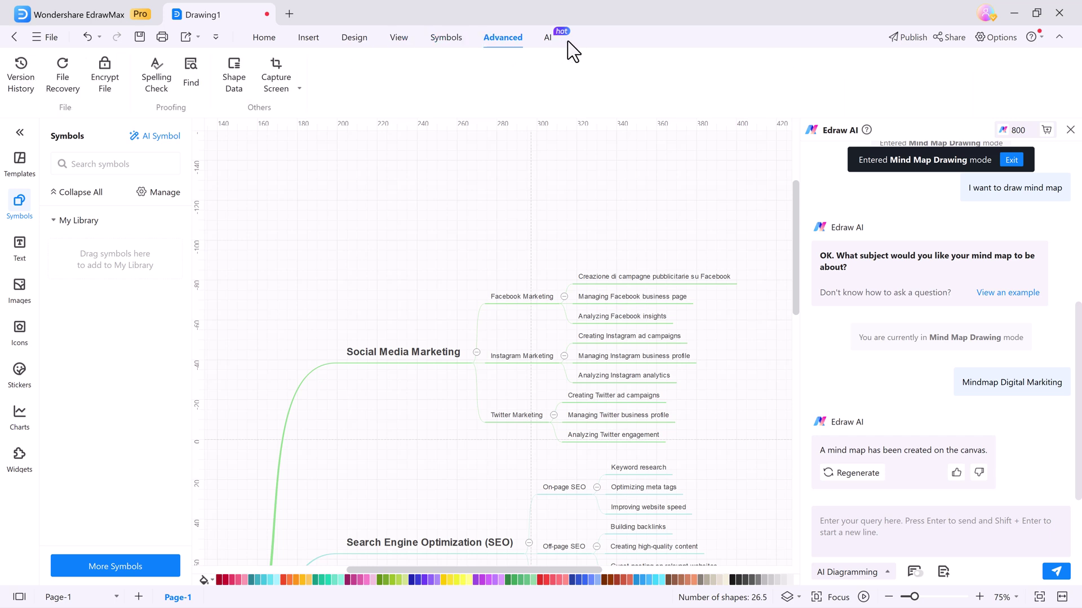
Ask AI Chat "What is midmapping" and turn its answer into a second mind map on the canvas
left_click(549, 38)
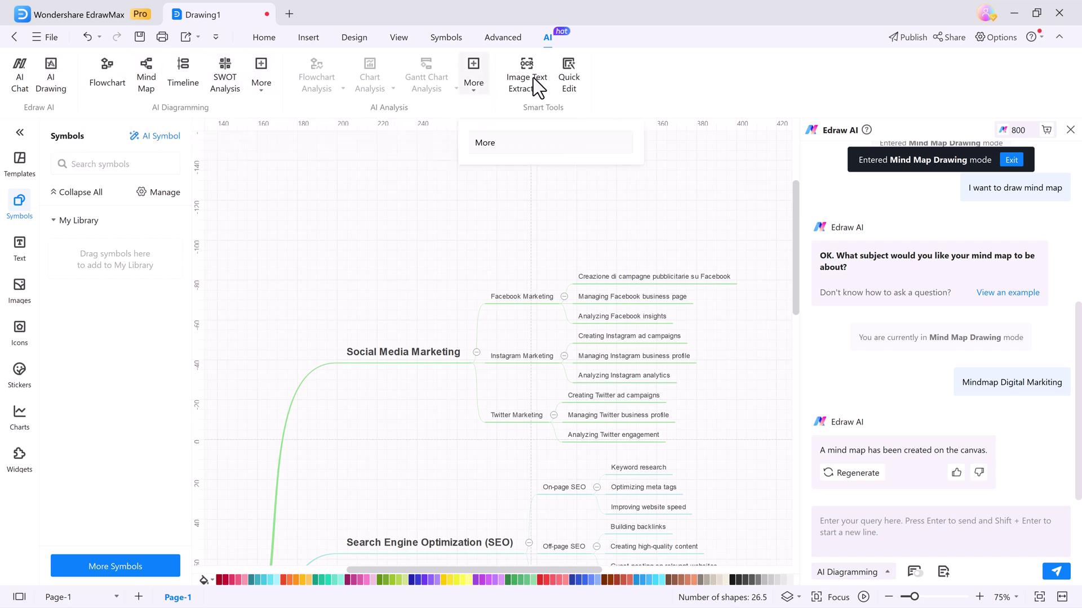
left_click(22, 82)
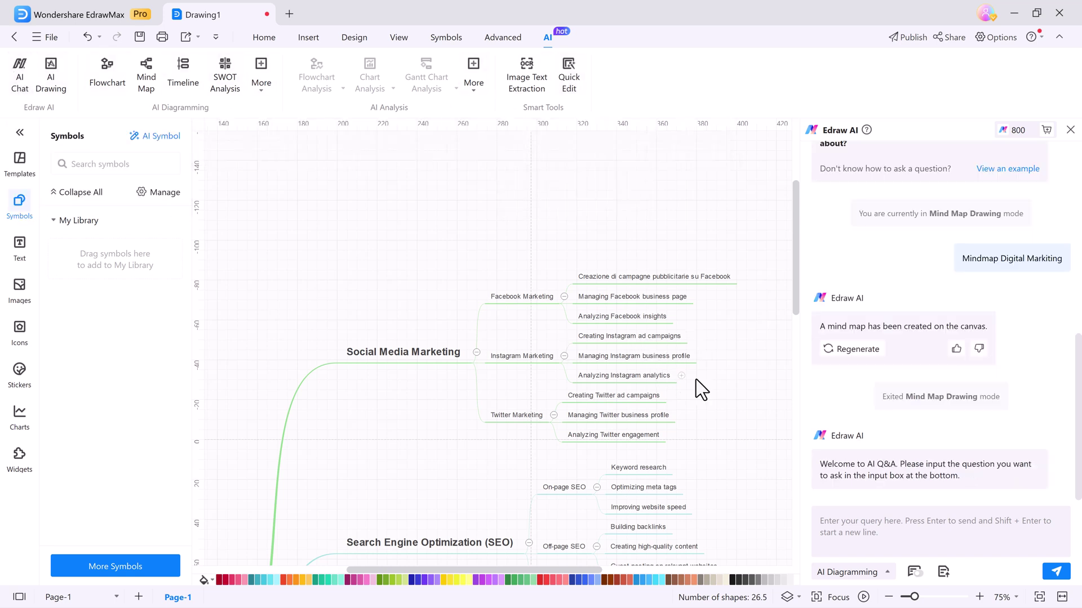
left_click(866, 521)
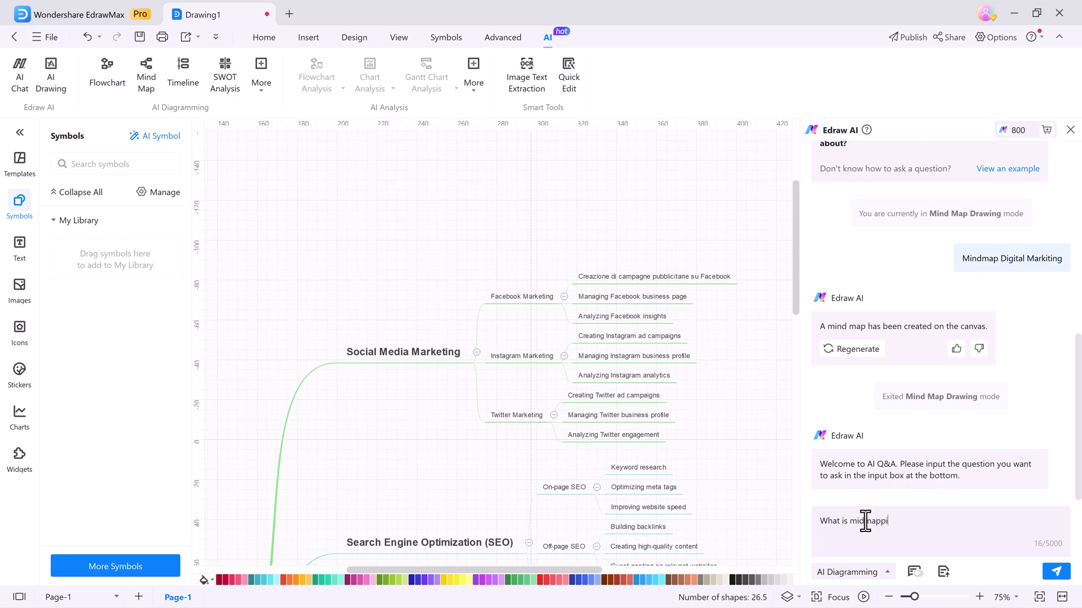
key("Return")
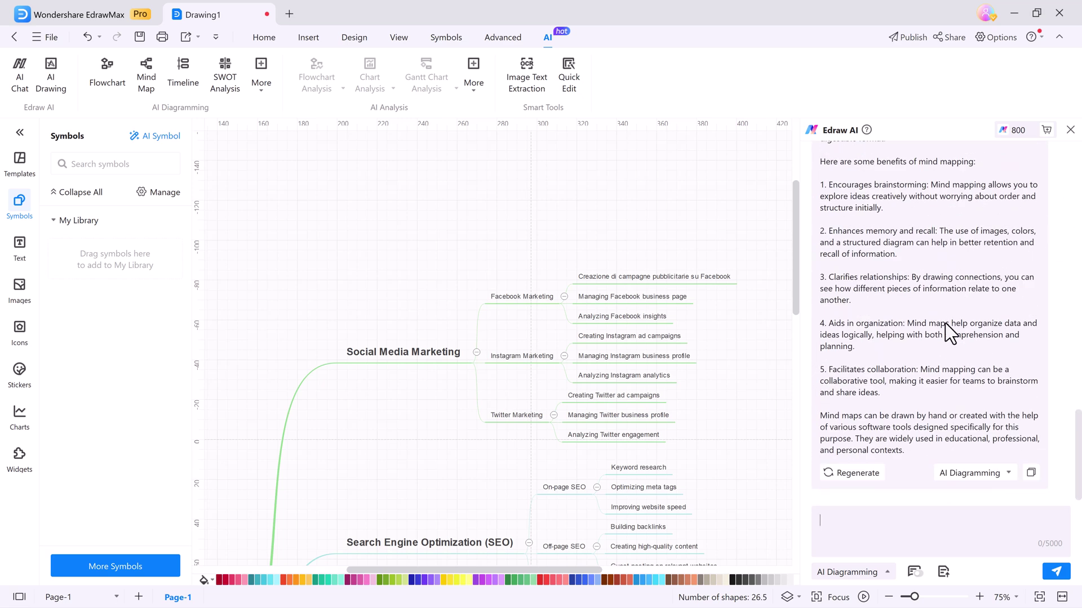
left_click(980, 477)
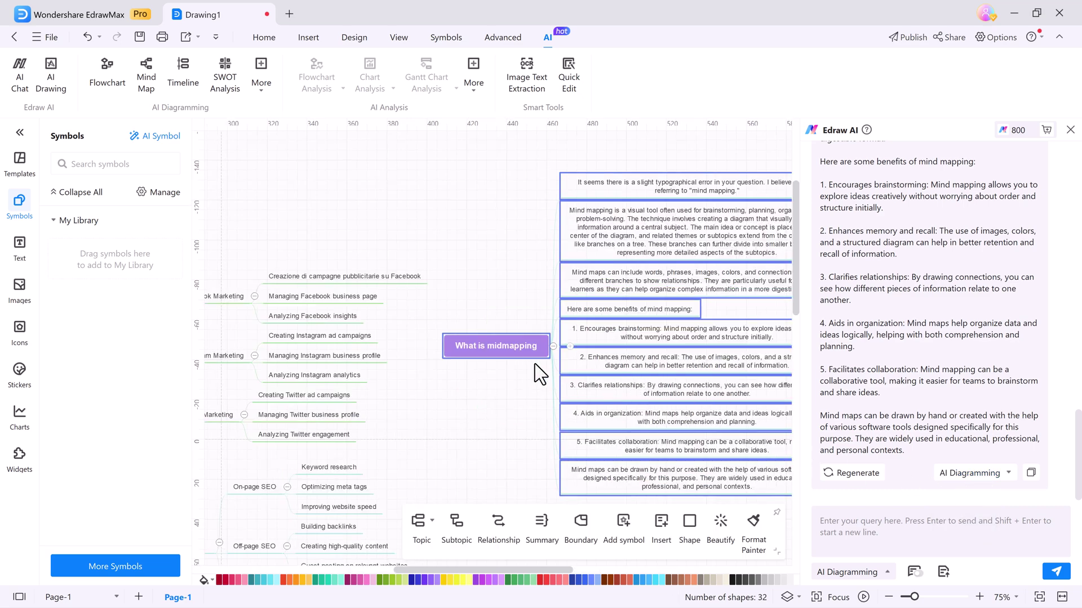
scroll(523, 356, "right", 4)
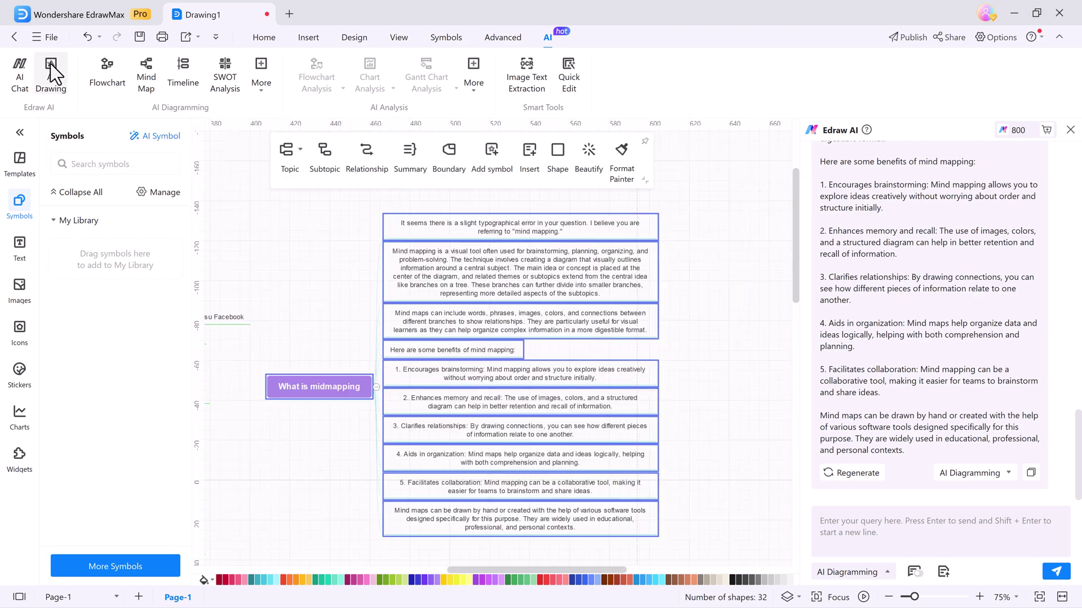
Generate a Sticker image with AI Drawing from the idea "A submarine" and insert it on the canvas
left_click(51, 73)
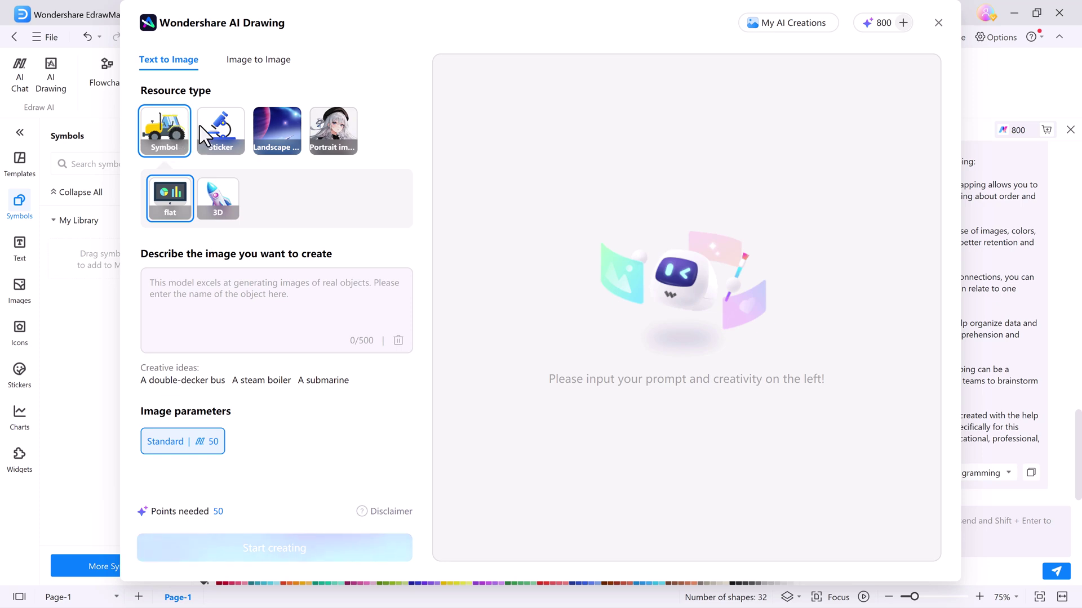
left_click(217, 134)
left_click(281, 141)
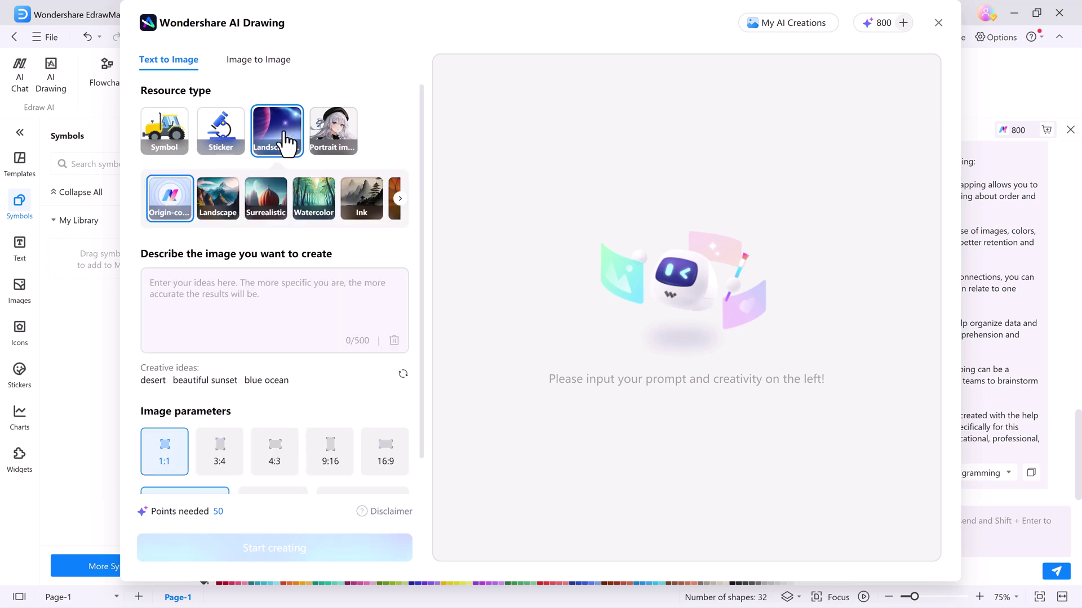
left_click(322, 151)
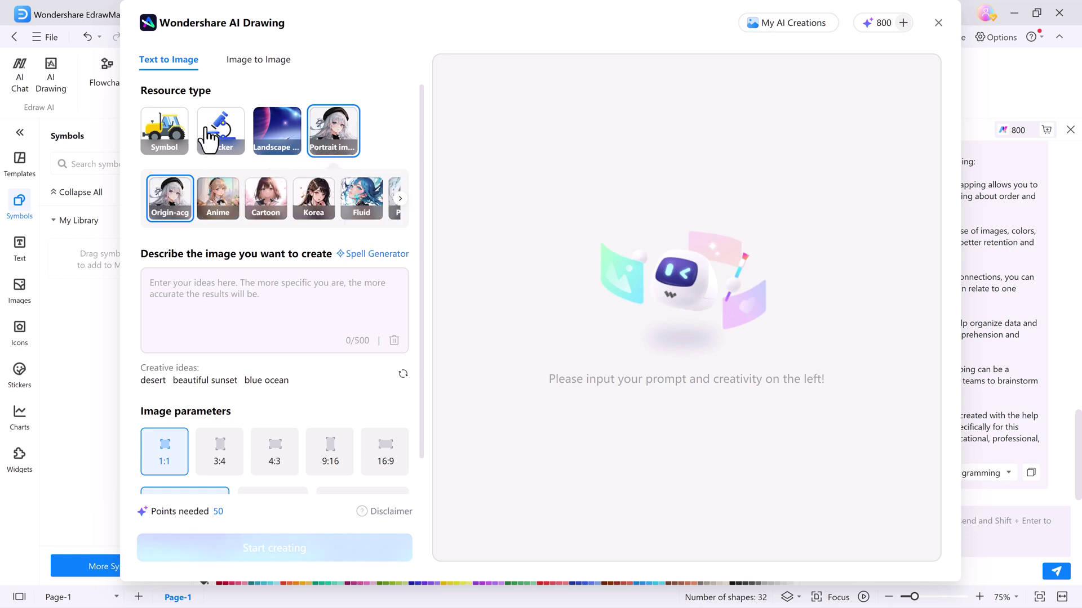
left_click(204, 137)
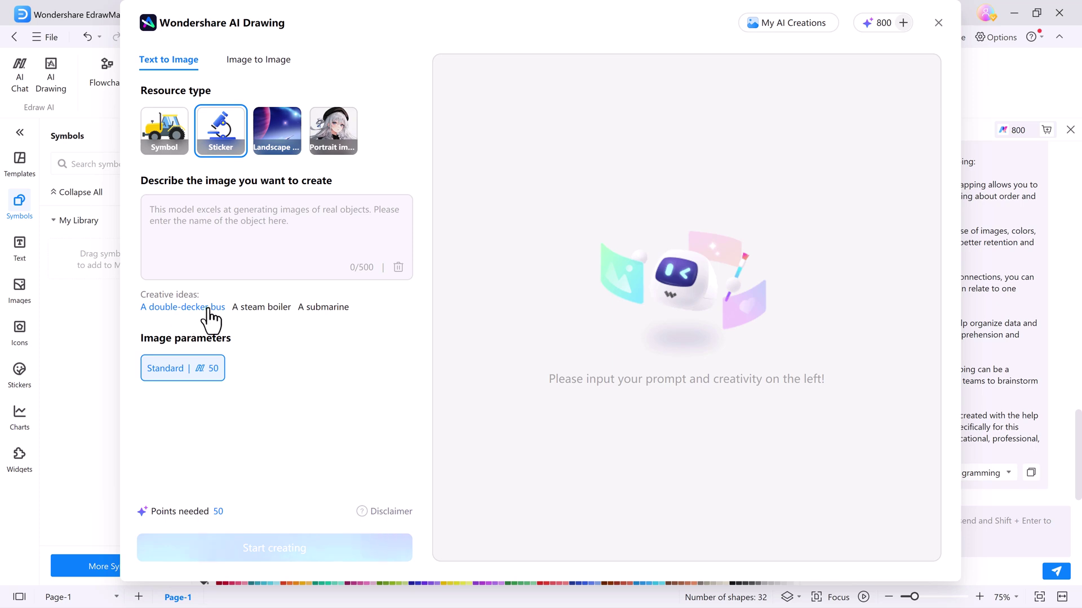
left_click(325, 308)
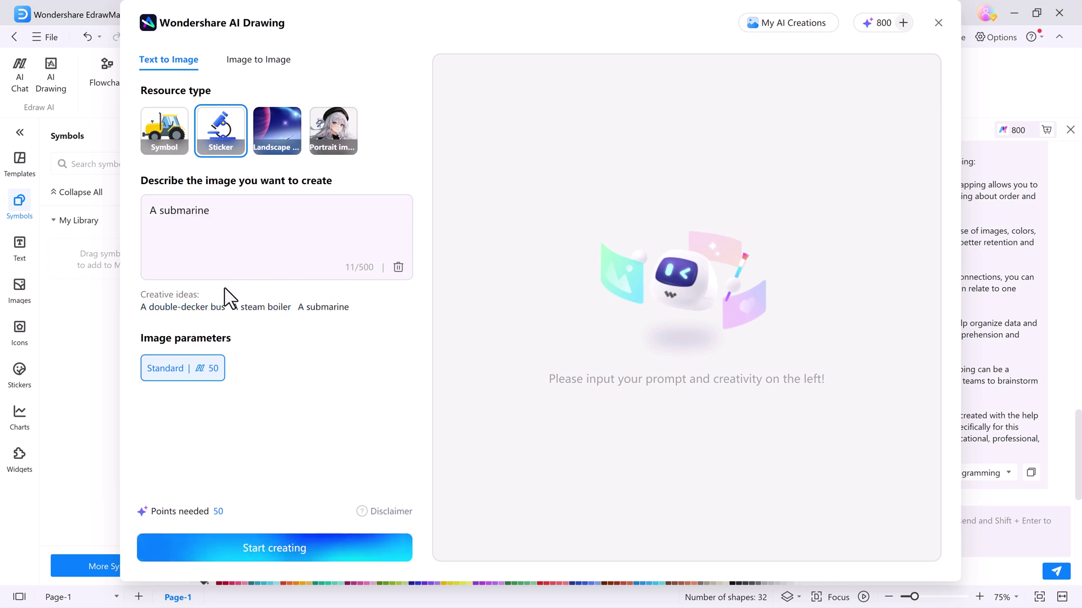
left_click(250, 557)
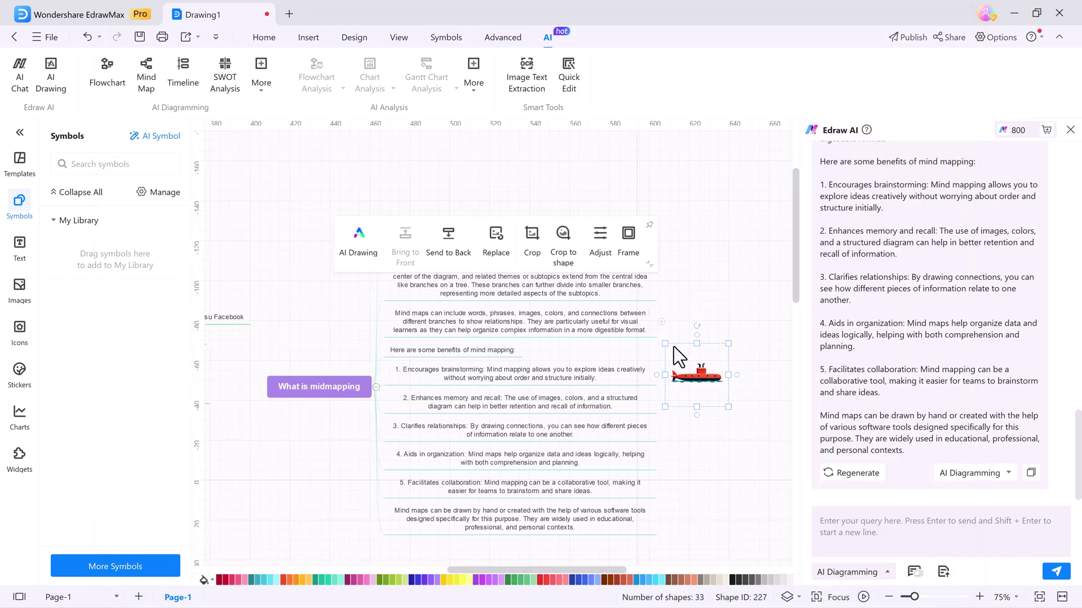
Enlarge the submarine image and place it just above the "What is midmapping" topic
left_click_drag(699, 378, 316, 356)
left_click(478, 351)
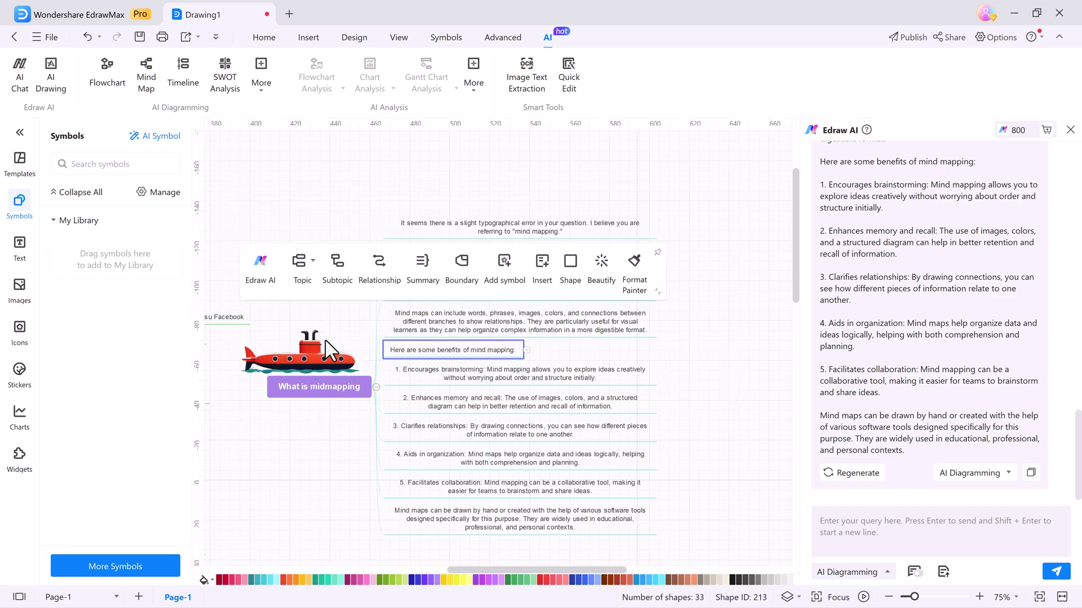
left_click(703, 336)
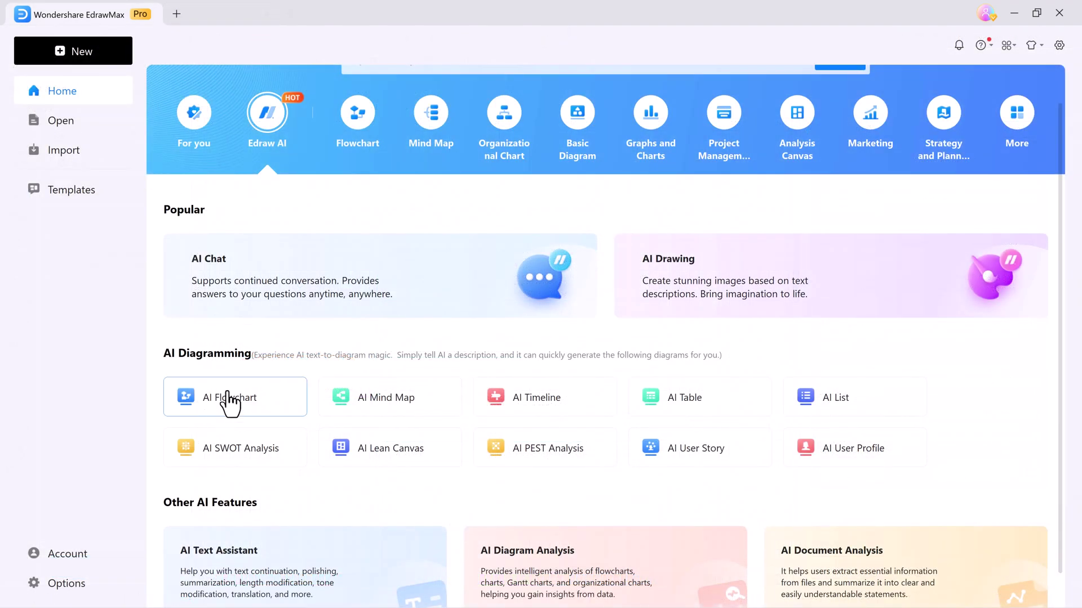
Generate an AI Flowchart in a new drawing from the prompt "Create FlowChart on Students Registration in school"
left_click(224, 397)
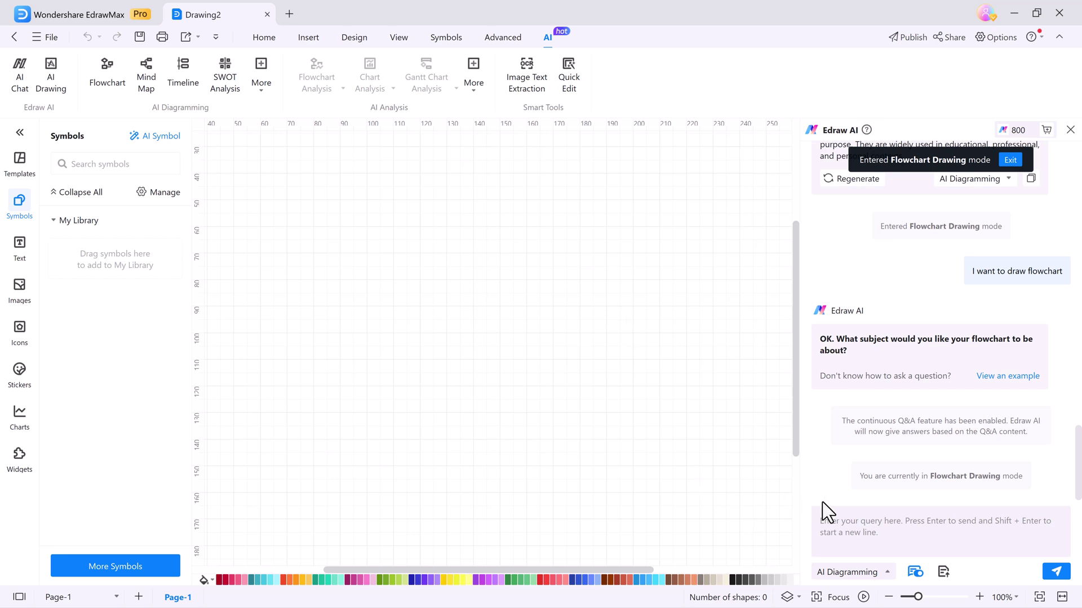
left_click(861, 519)
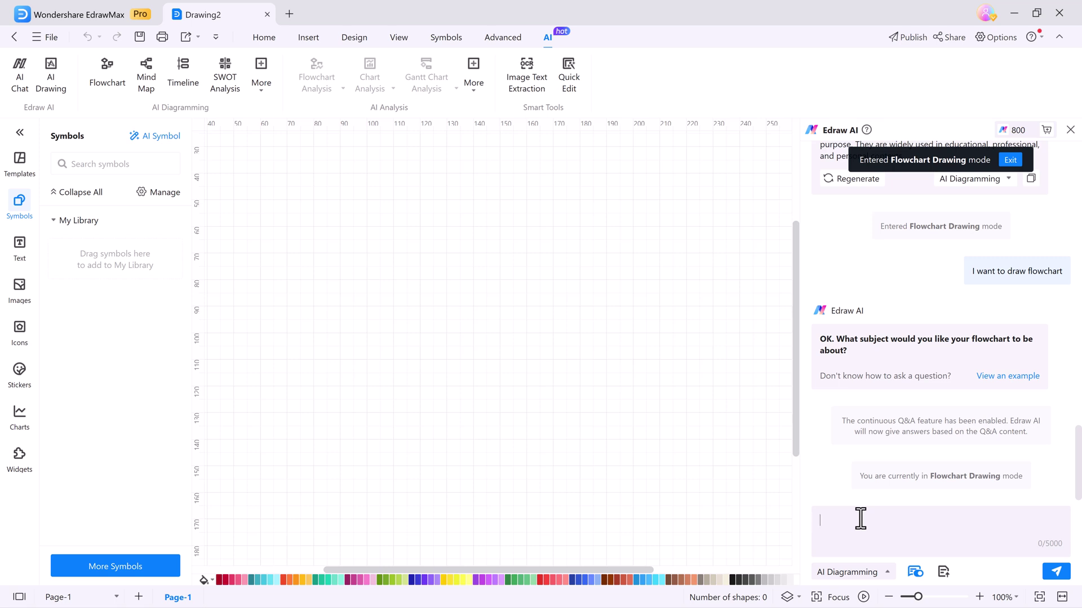
type("Create FlowChart on")
key("Return")
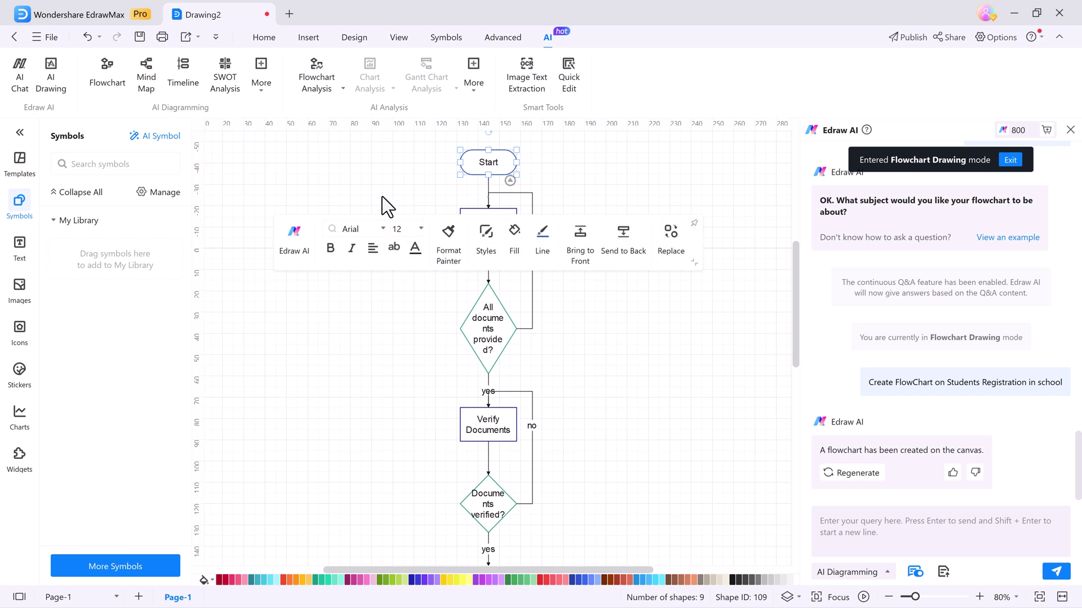
left_click(340, 324)
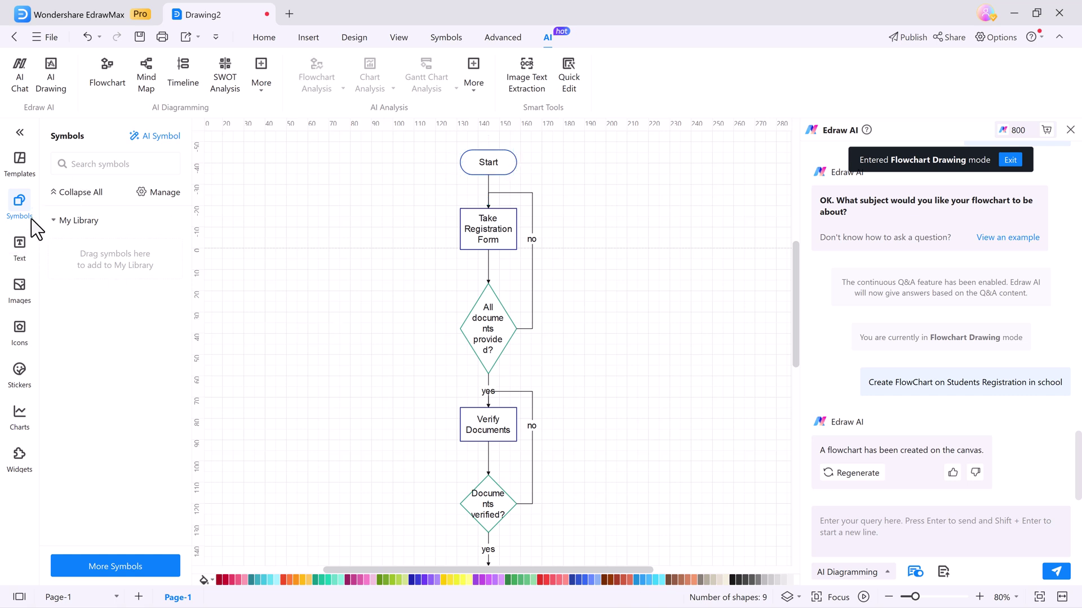
Browse the text layout, image and sticker libraries available for the drawing
left_click(20, 248)
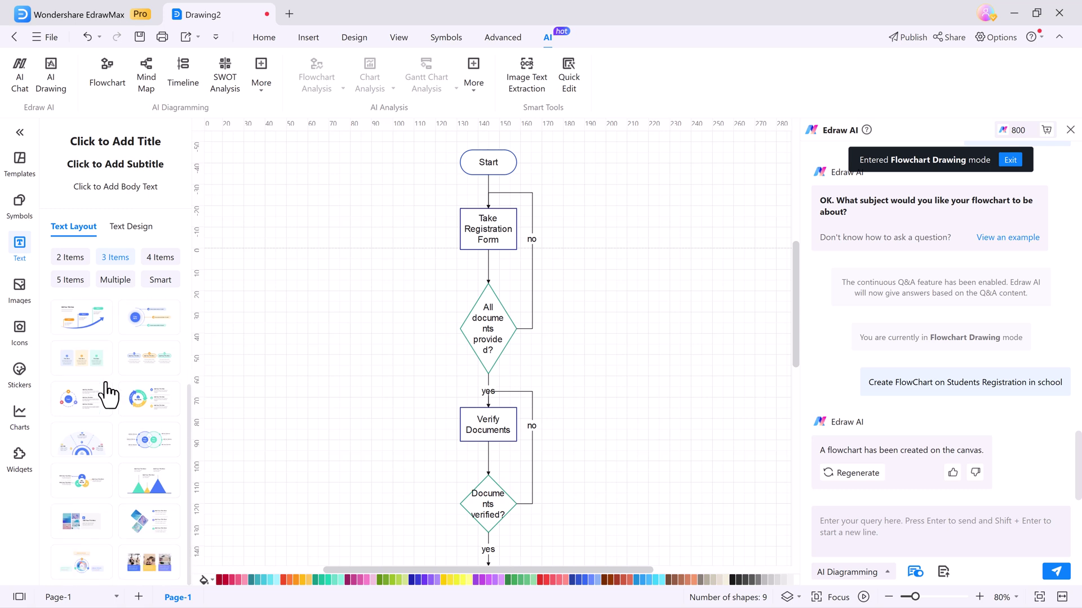
left_click(17, 290)
left_click(19, 369)
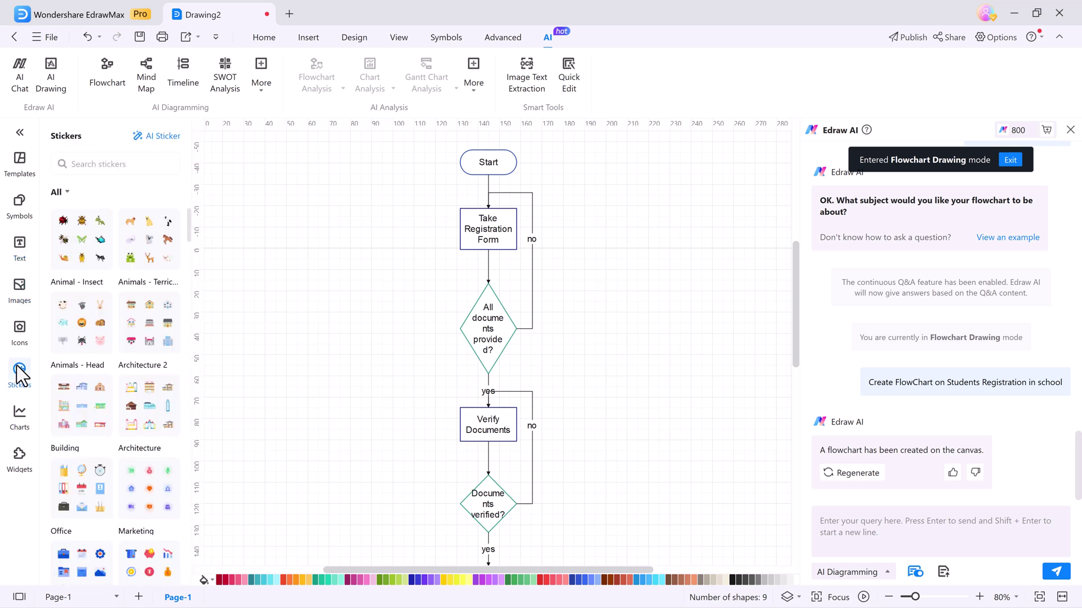
scroll(457, 171, "down", 3)
scroll(457, 170, "up", 6)
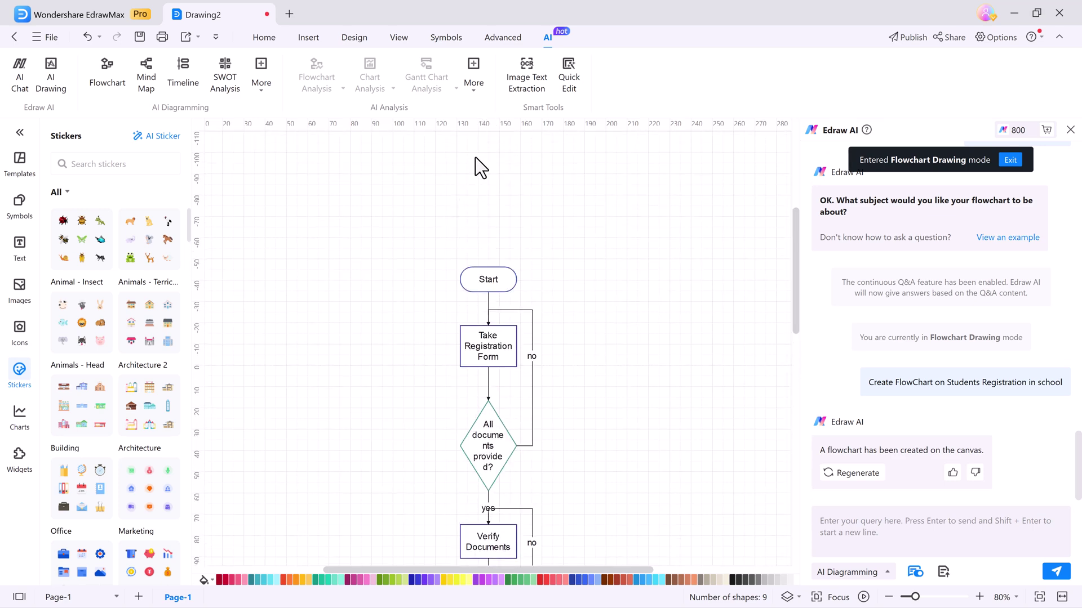
Preview the flowchart's connectors with Flow Animation switched on, and switch the animation off again
left_click(399, 38)
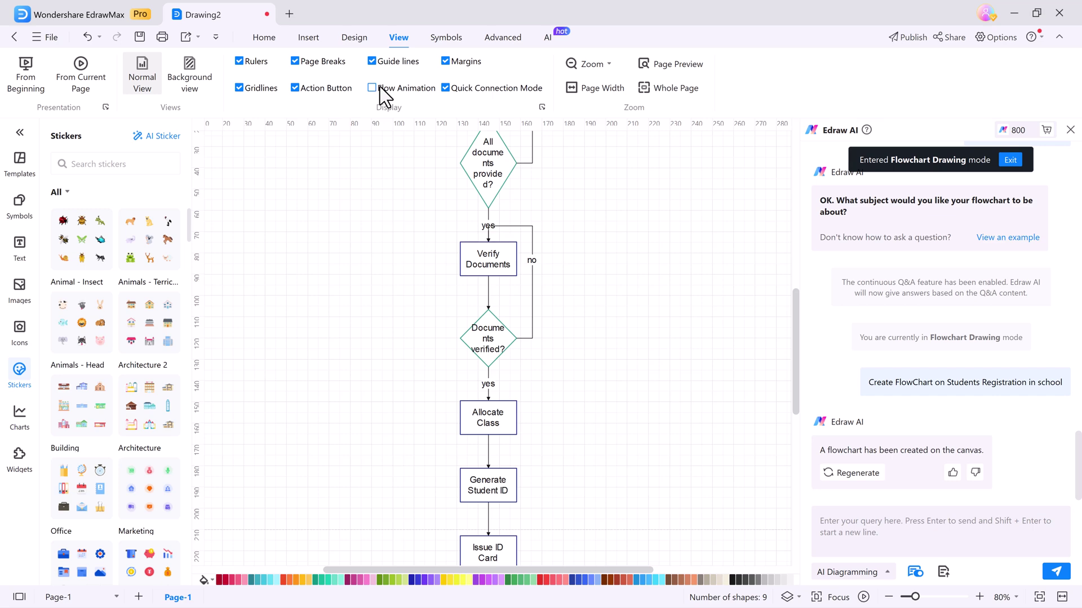
scroll(483, 178, "up", 5)
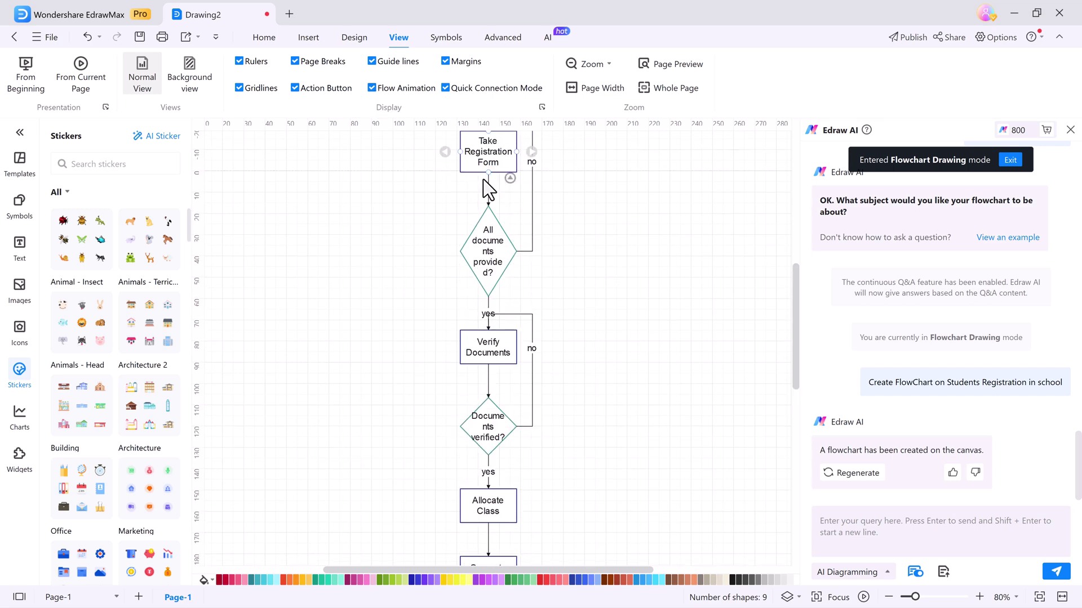
scroll(482, 178, "down", 10)
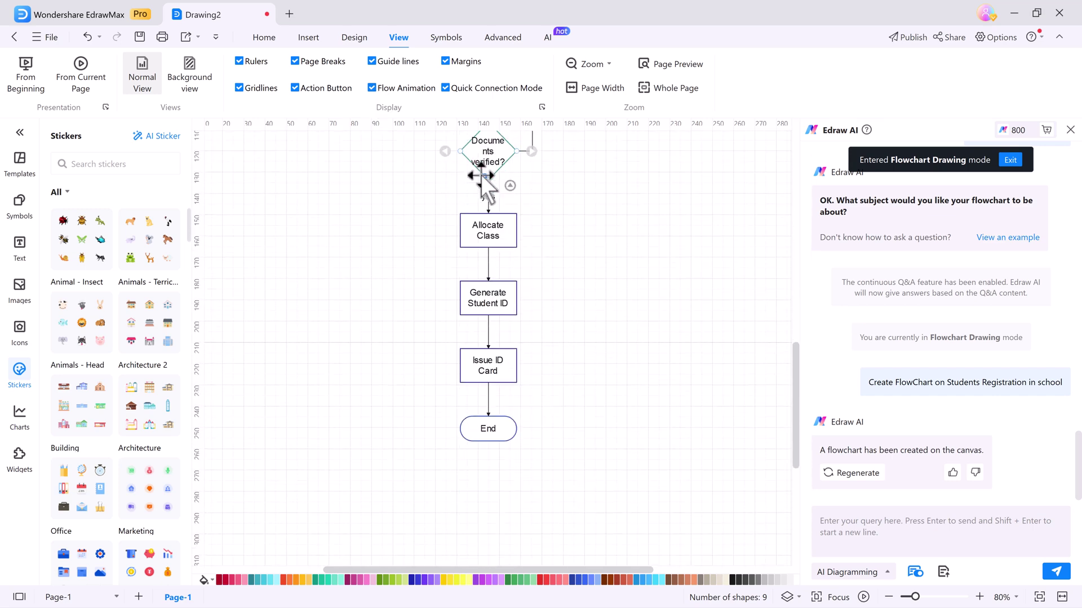
scroll(481, 175, "up", 5)
scroll(481, 175, "up", 5)
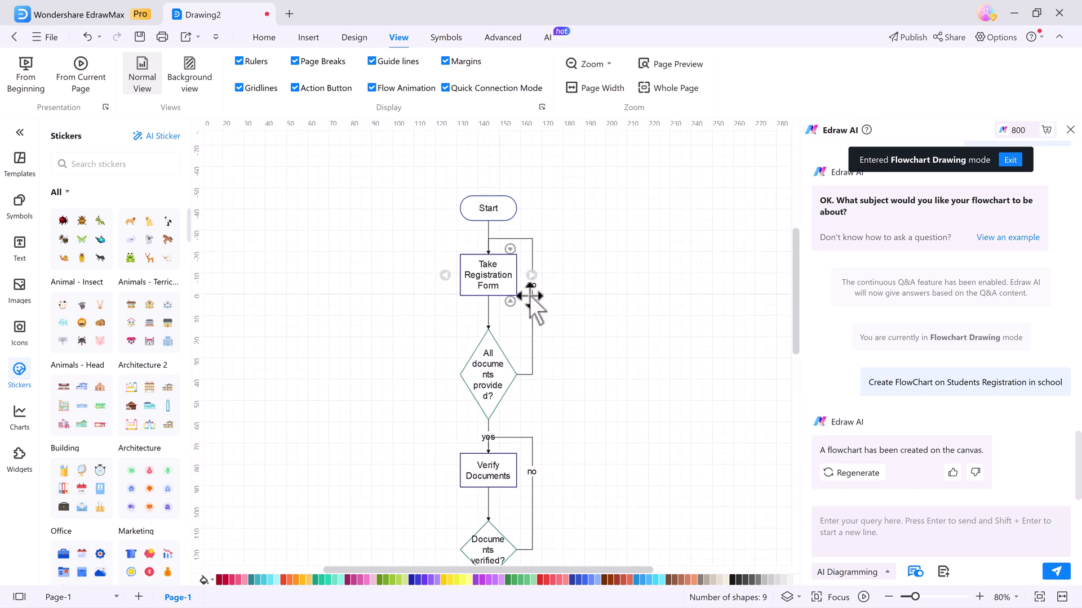
scroll(529, 295, "down", 3)
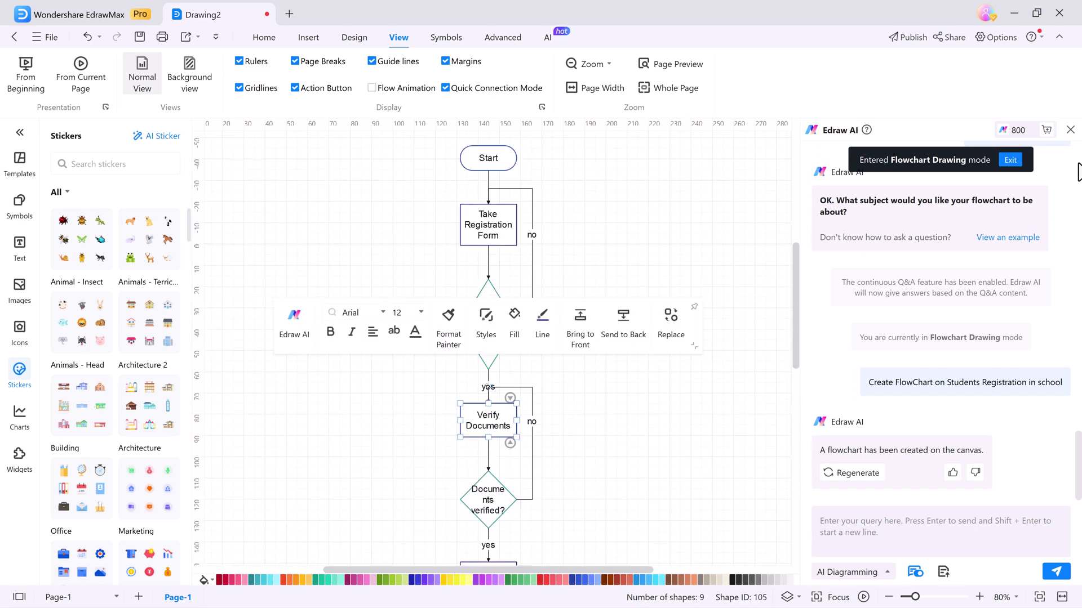
Close the AI chat and cycle the flowchart's one-click style to blue Start, red process and orange decision shapes on a light blue background
left_click(1071, 130)
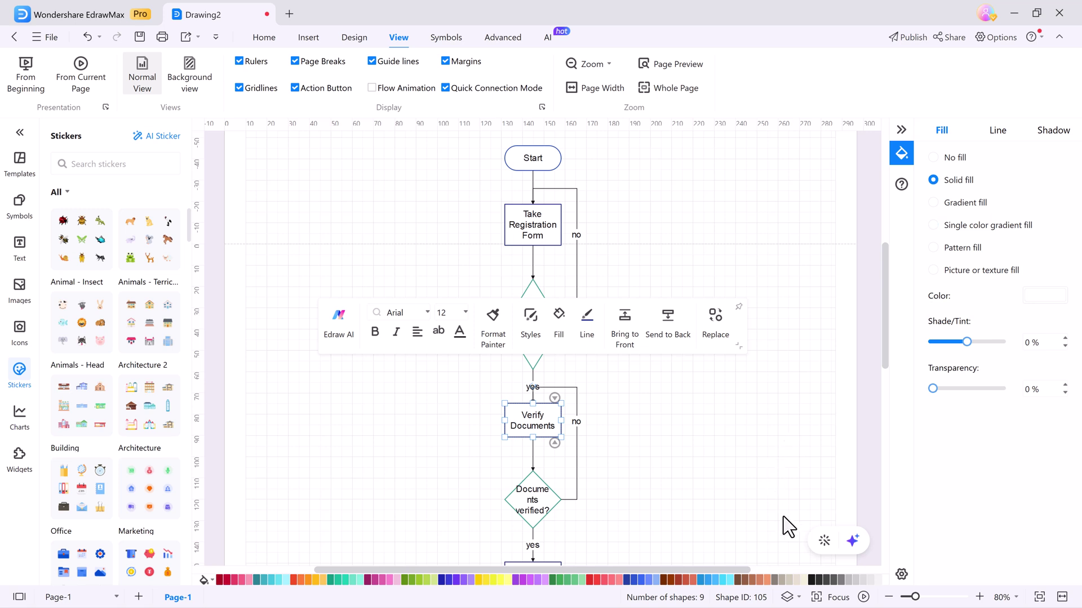
left_click(825, 541)
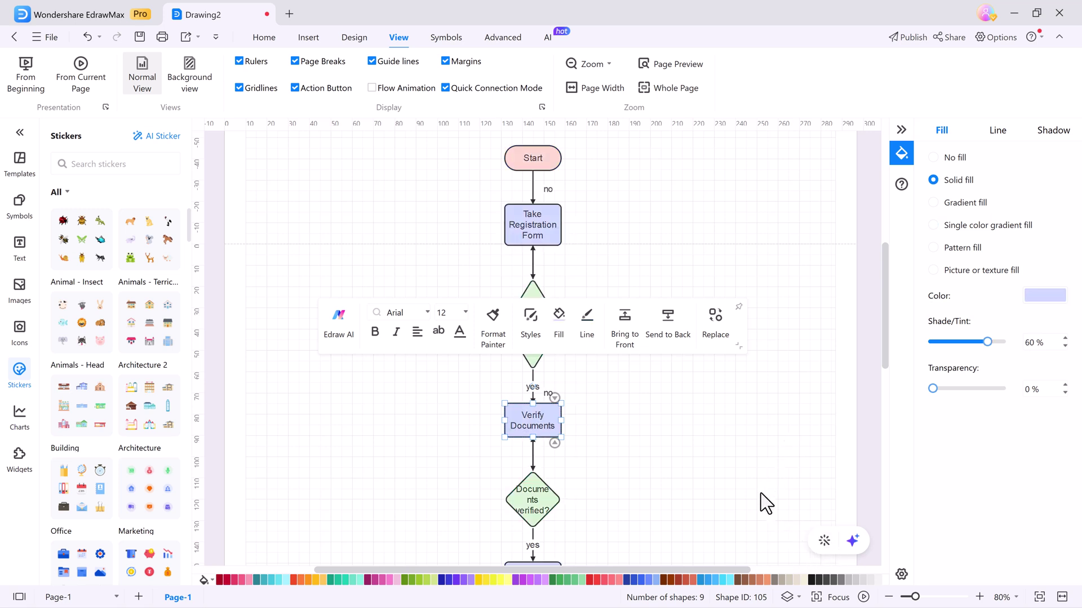
left_click(825, 541)
left_click(824, 540)
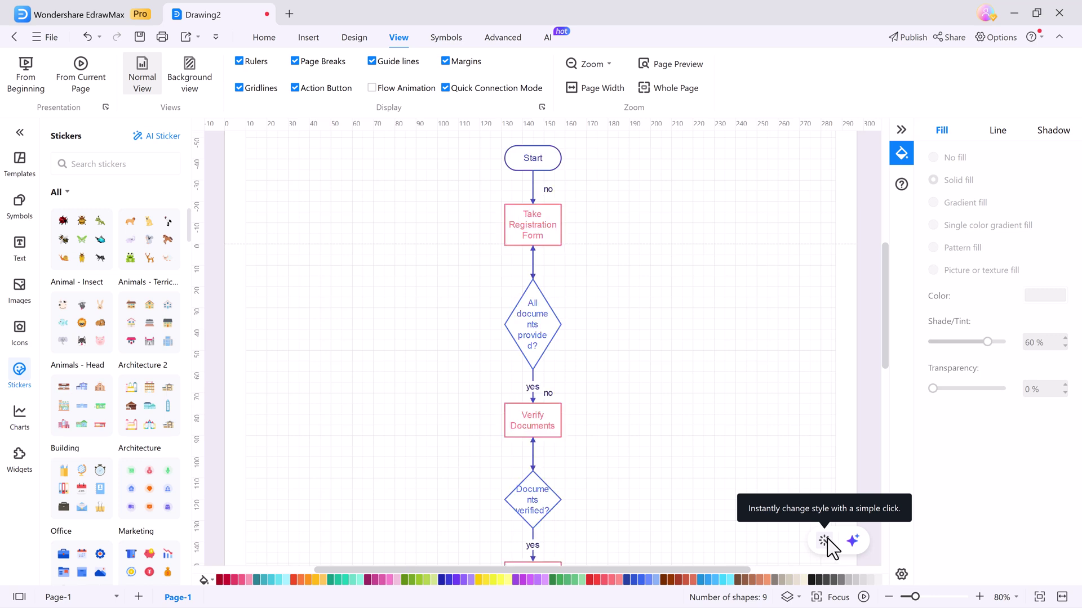
left_click(825, 542)
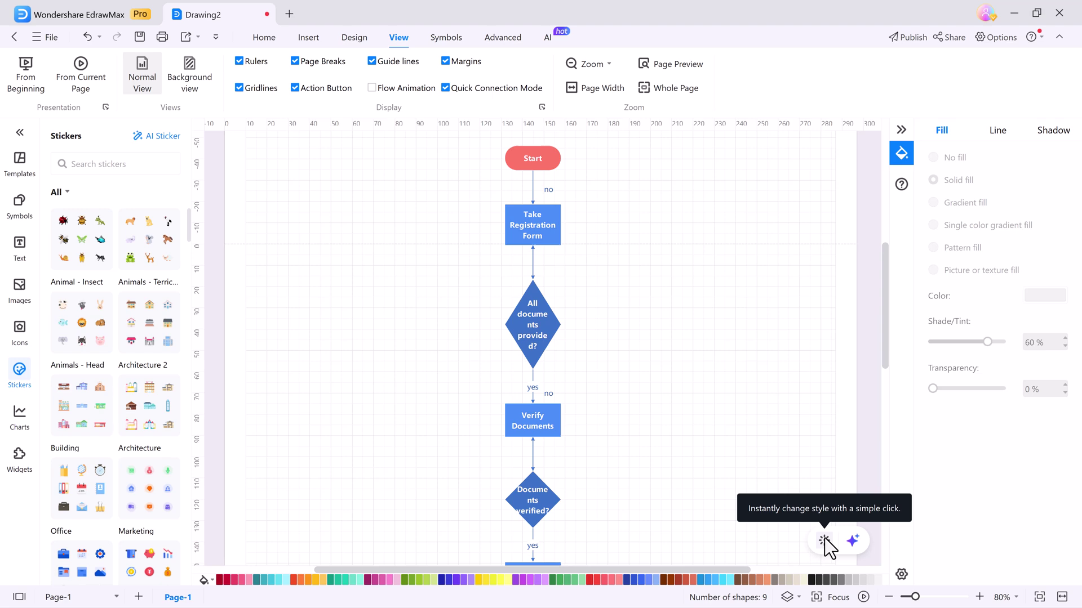
left_click(824, 541)
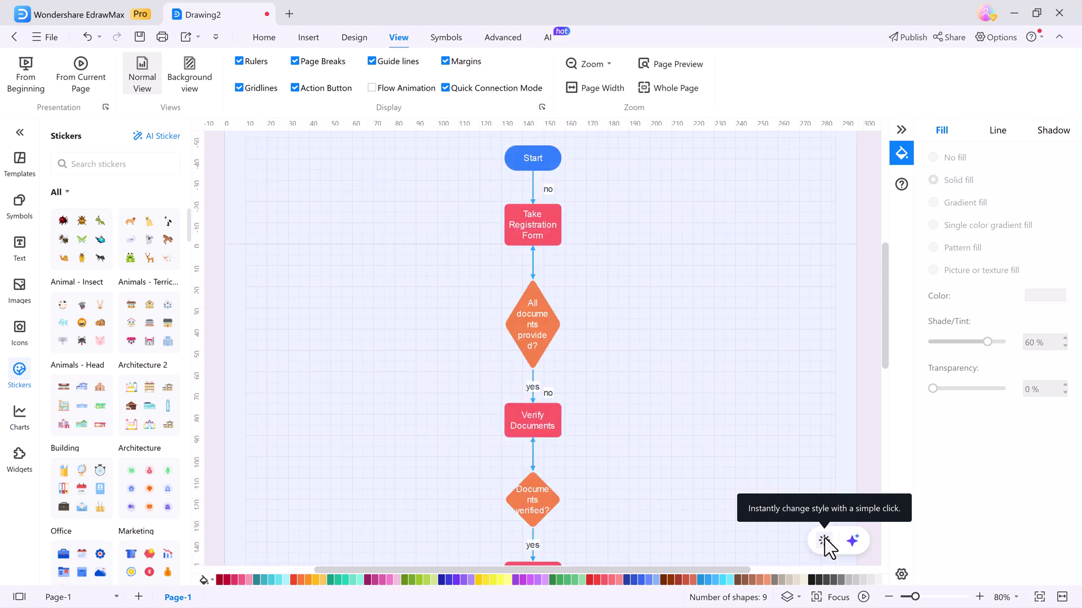
Examine the restyled flowchart from the Start shape down through its lower process steps
scroll(738, 434, "down", 4)
scroll(733, 425, "up", 4)
scroll(733, 425, "down", 2)
scroll(735, 423, "down", 1)
scroll(735, 423, "down", 5)
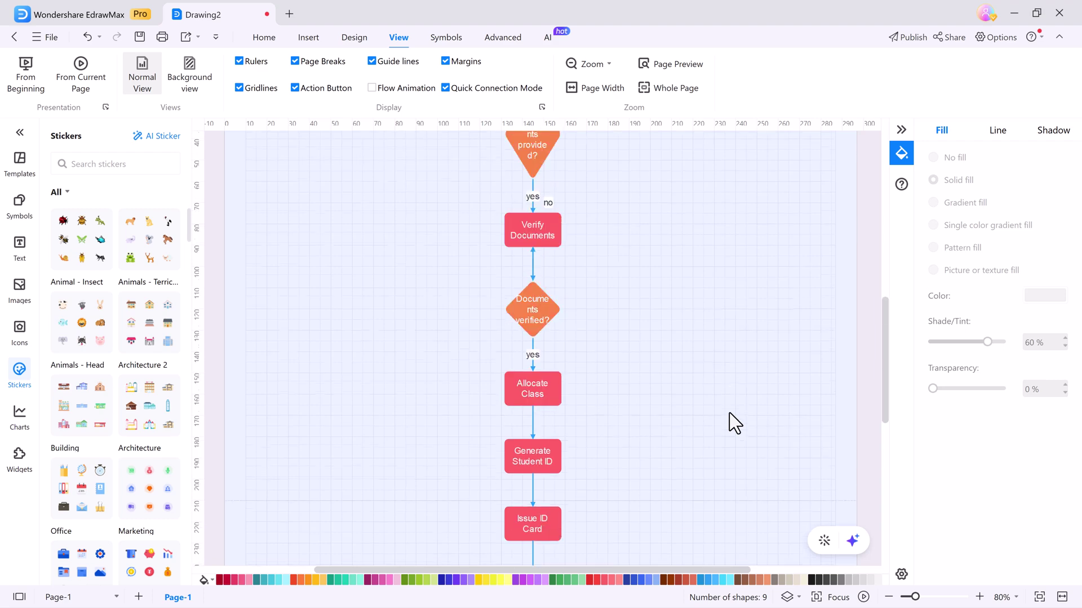
scroll(735, 423, "up", 10)
scroll(725, 333, "down", 8)
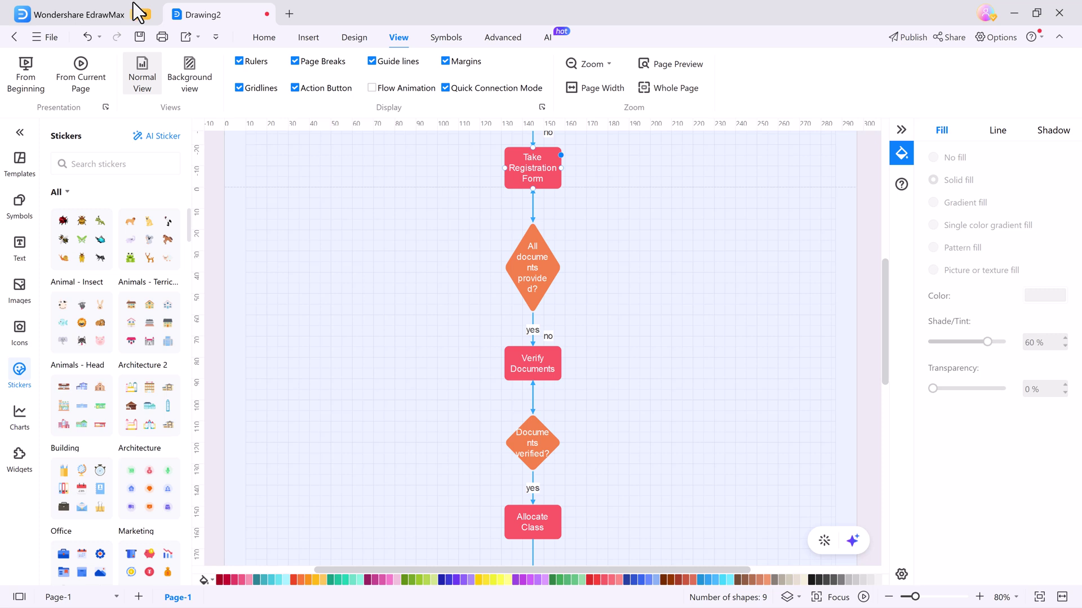
scroll(556, 346, "up", 4)
scroll(553, 343, "down", 3)
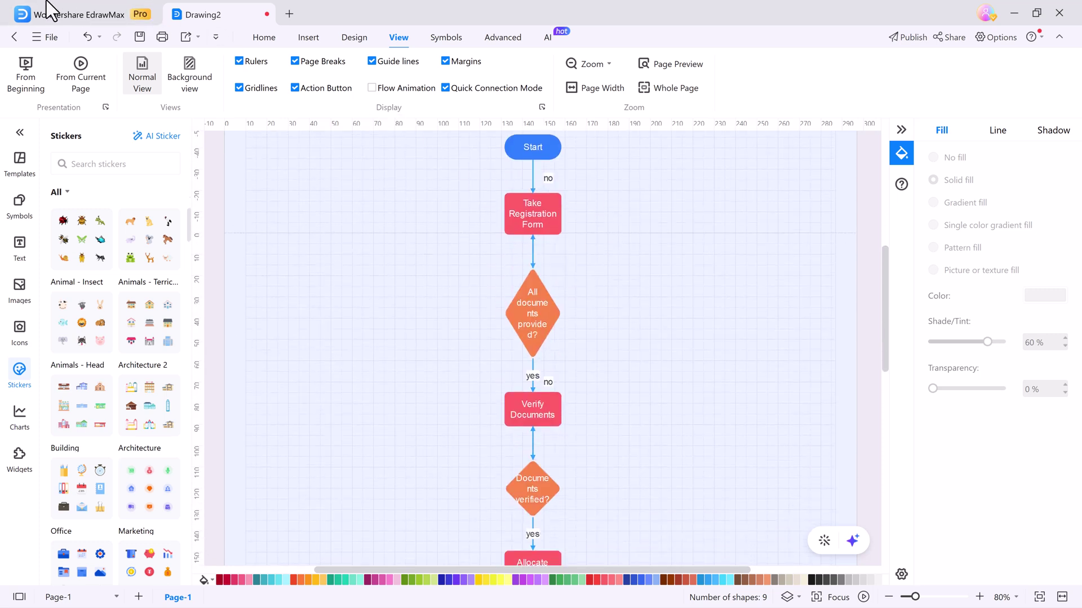
Return to the home page and look over the Edraw AI diagramming and analysis tools
left_click(111, 17)
scroll(447, 394, "down", 1)
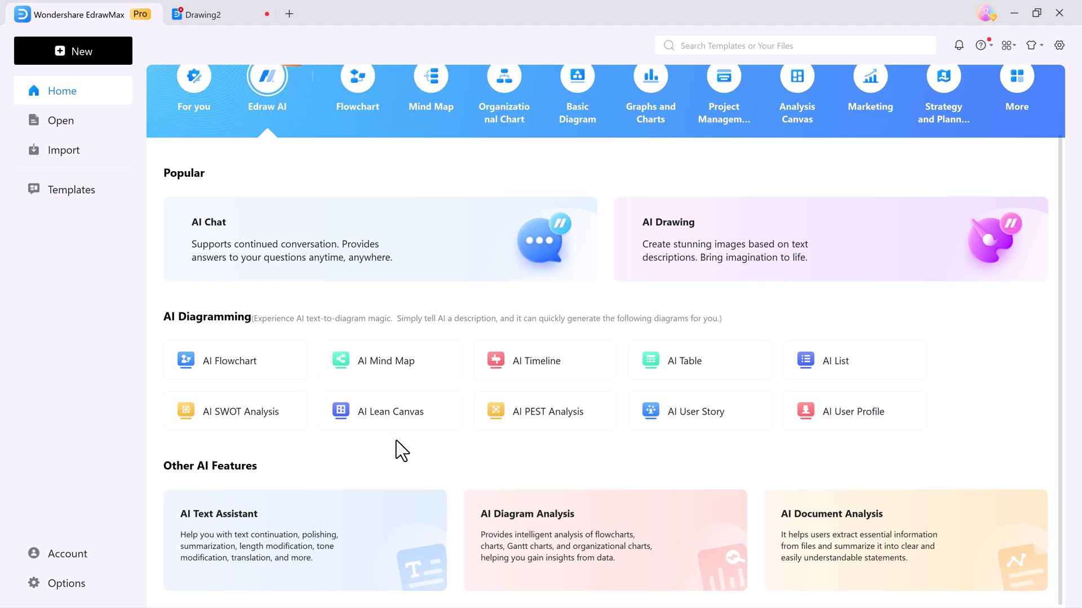
scroll(416, 434, "up", 1)
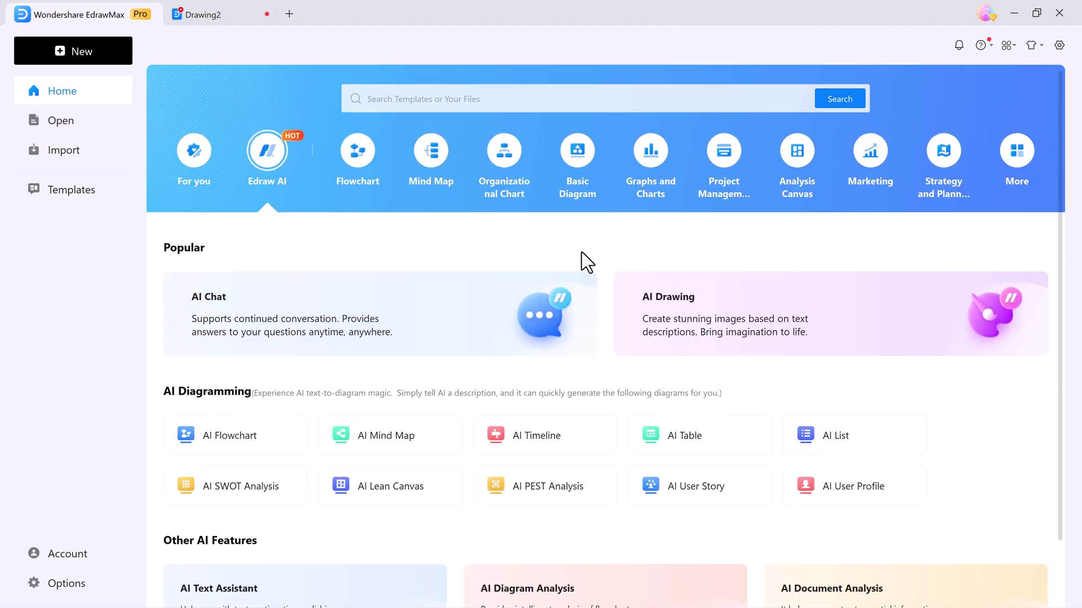